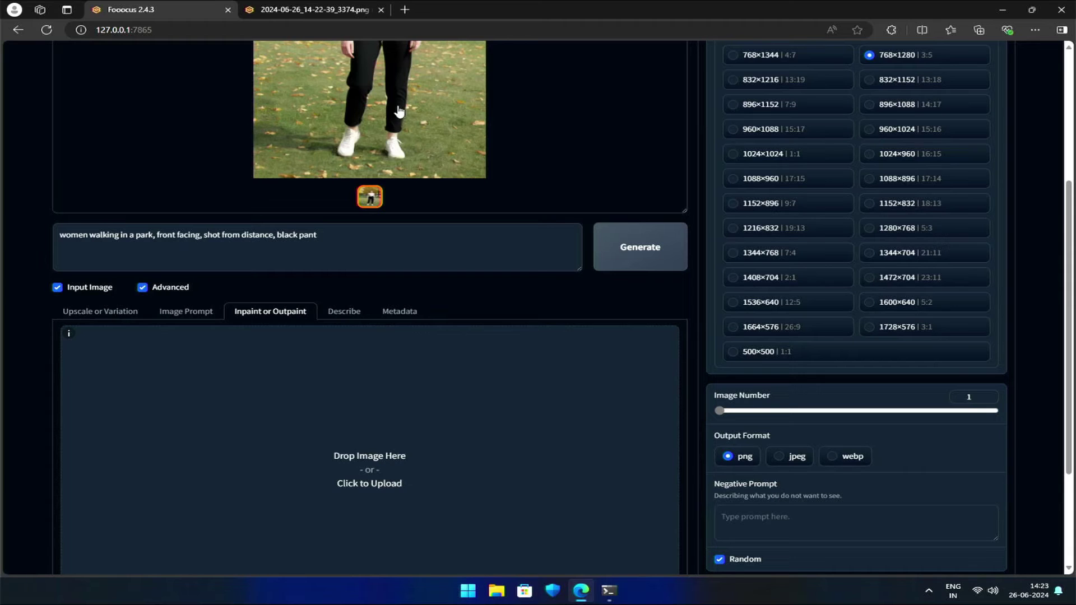
- Load the generated park image of the woman in black pants into the inpaint canvas and enlarge the generated result
left_click_drag(400, 108, 369, 470)
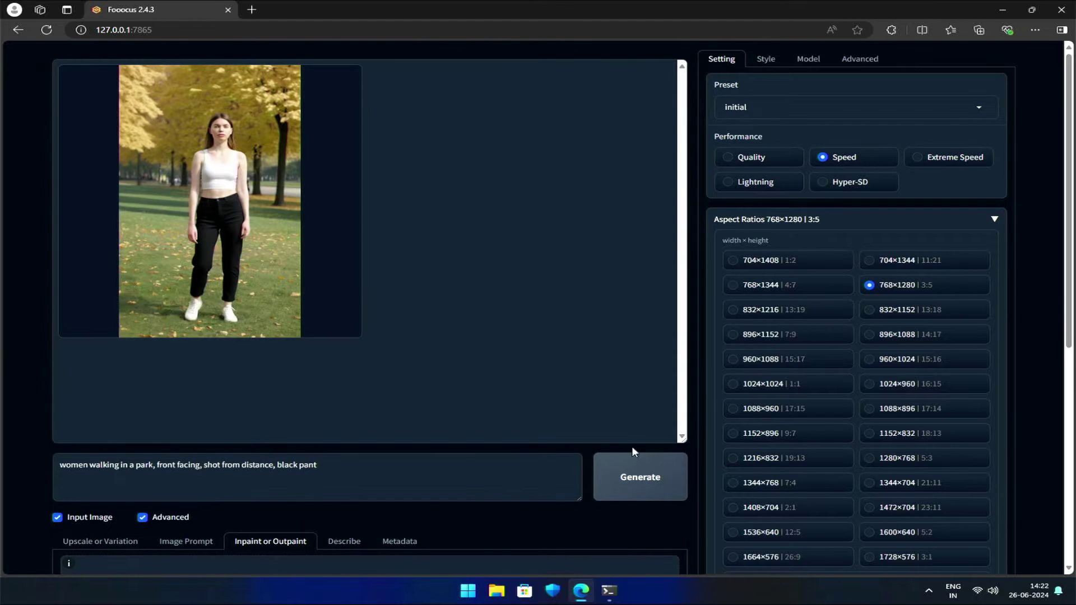
left_click(329, 274)
left_click(413, 243)
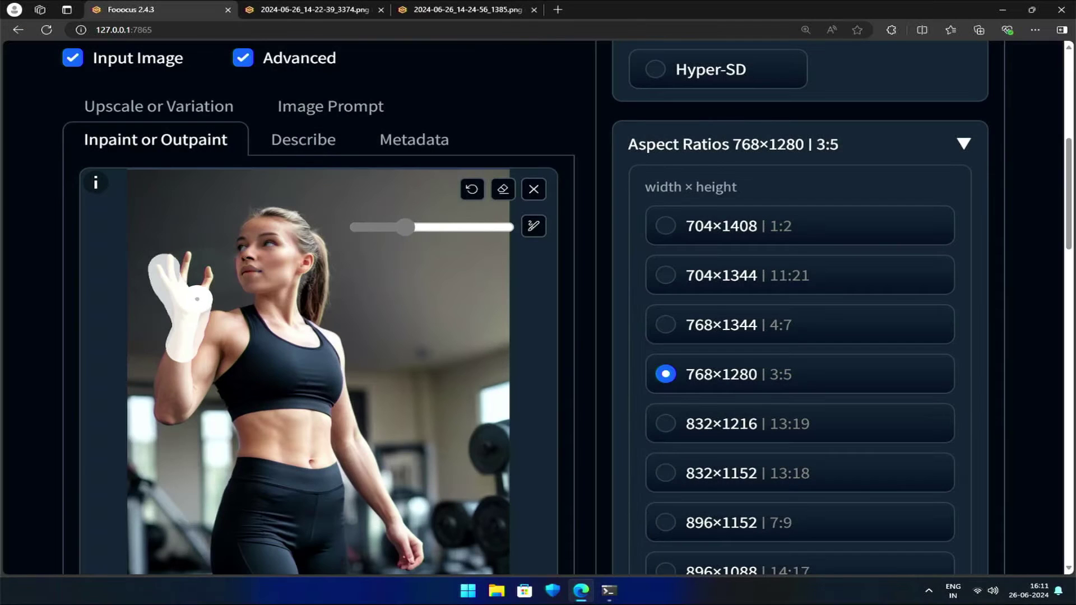
- Reduce the brush size slightly and mask the woman's raised hand in the gym image
left_click(392, 227)
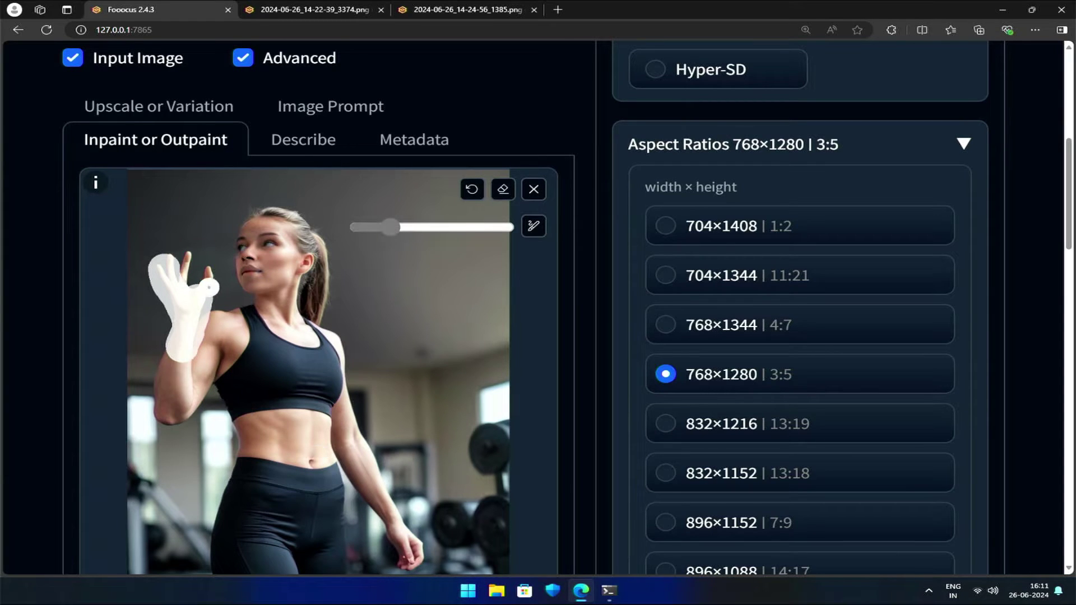
mouse_move(207, 288)
left_mouse_down()
mouse_move(211, 267)
mouse_move(179, 287)
mouse_move(188, 259)
mouse_move(178, 257)
left_mouse_up()
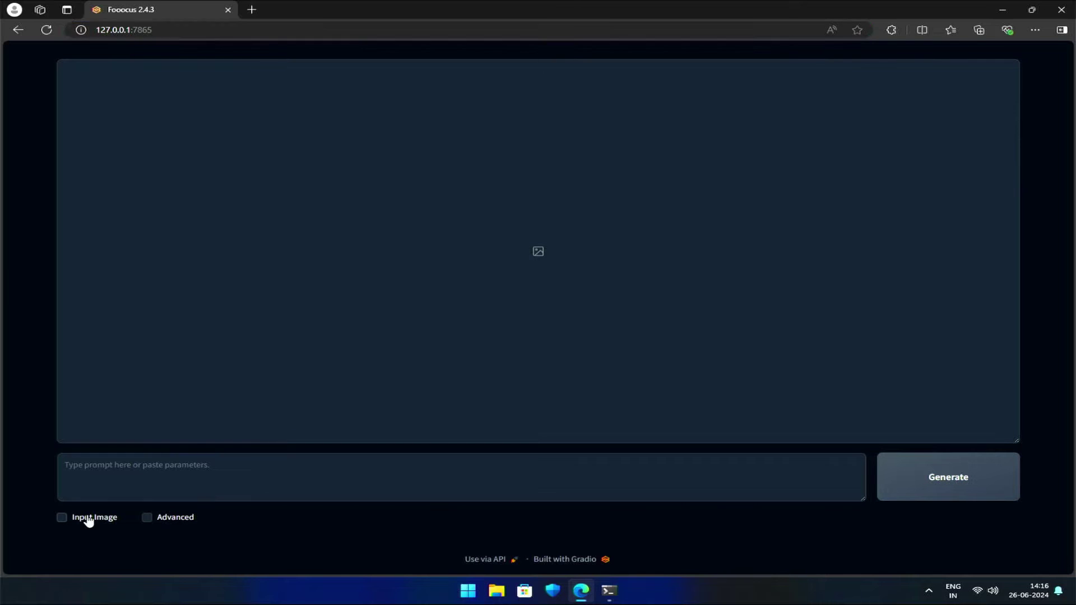
- Enable image input and show the Inpaint or Outpaint options
left_click(84, 517)
scroll(130, 502, "down", 3)
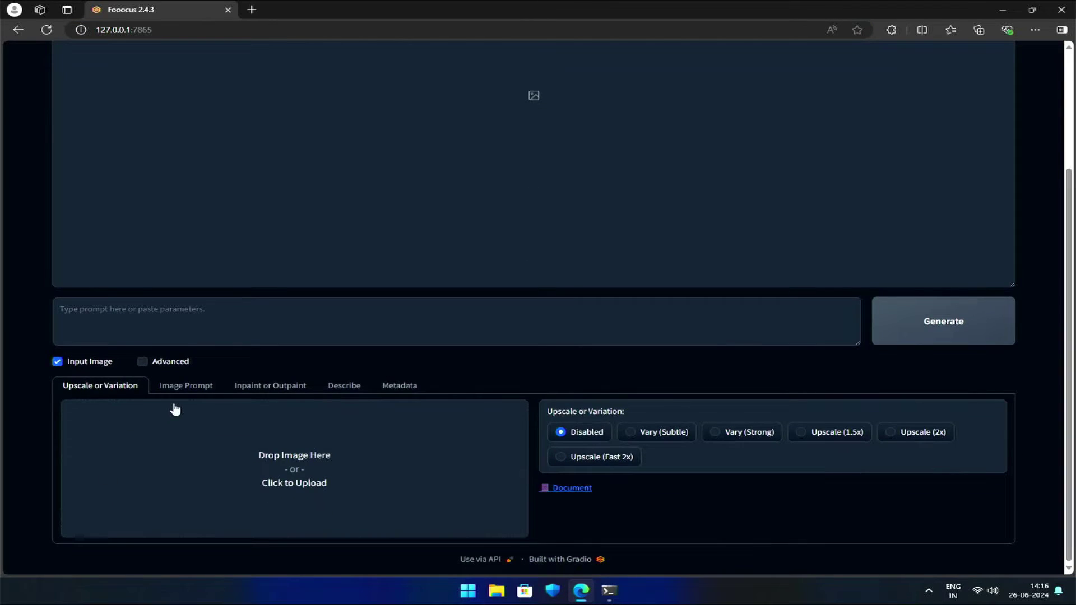
left_click(267, 387)
scroll(286, 409, "down", 4)
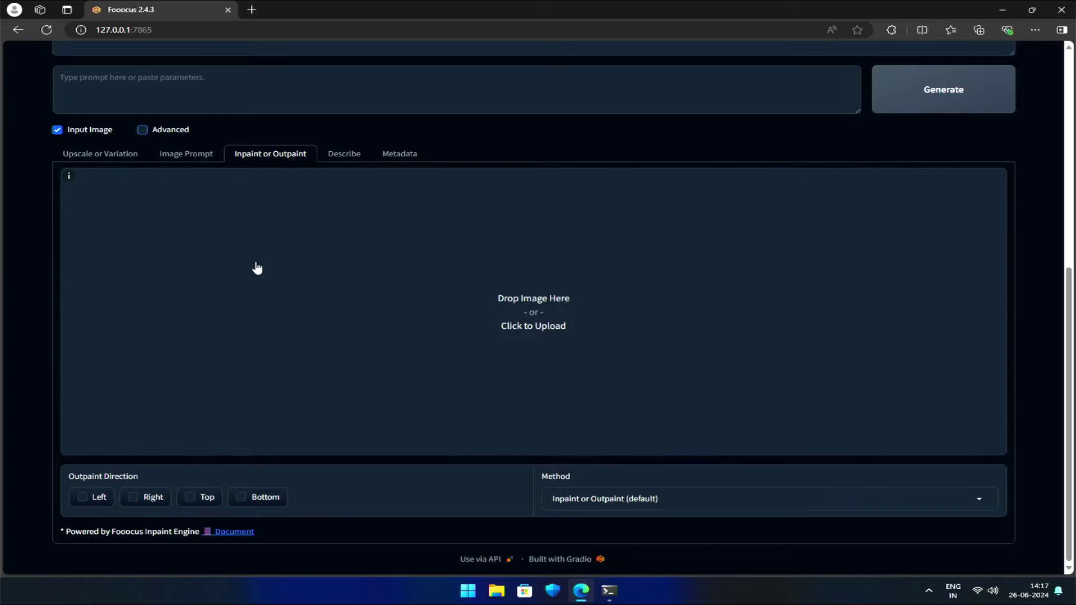
scroll(190, 286, "up", 2)
scroll(164, 159, "down", 2)
- Generate an image from the prompt "women in a park, front facing"
left_click(183, 96)
type("women in the")
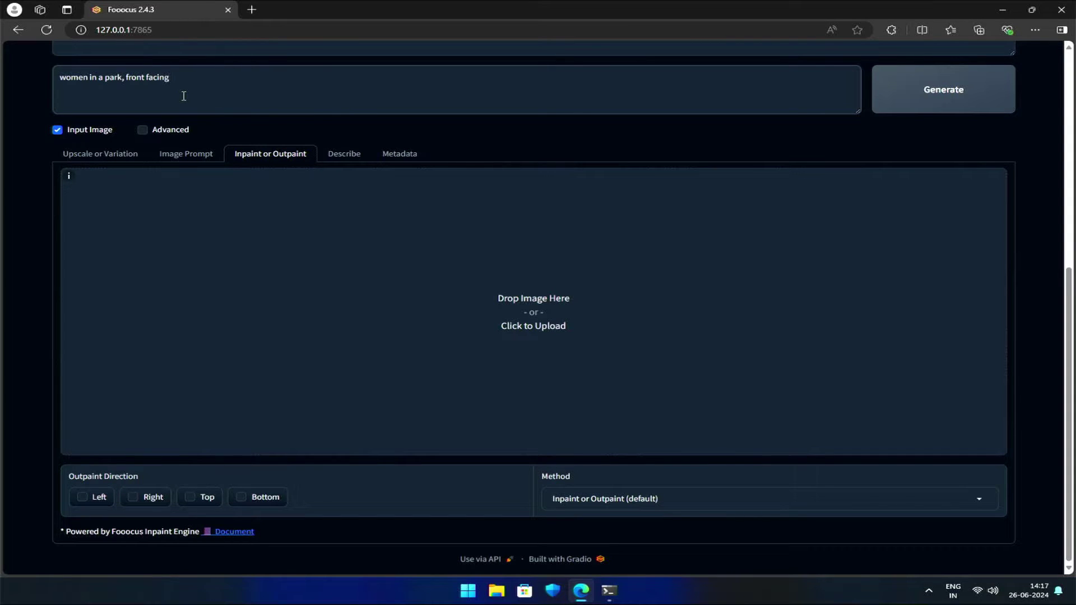
scroll(624, 408, "up", 7)
left_click(944, 488)
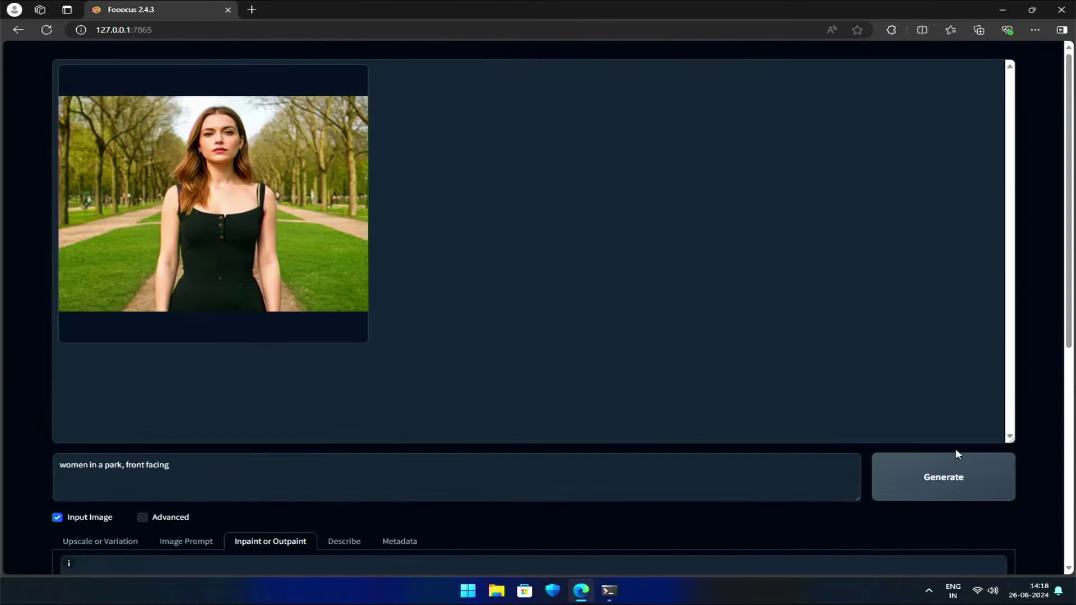
- View the generated park image enlarged, then return to the results gallery
left_click(220, 244)
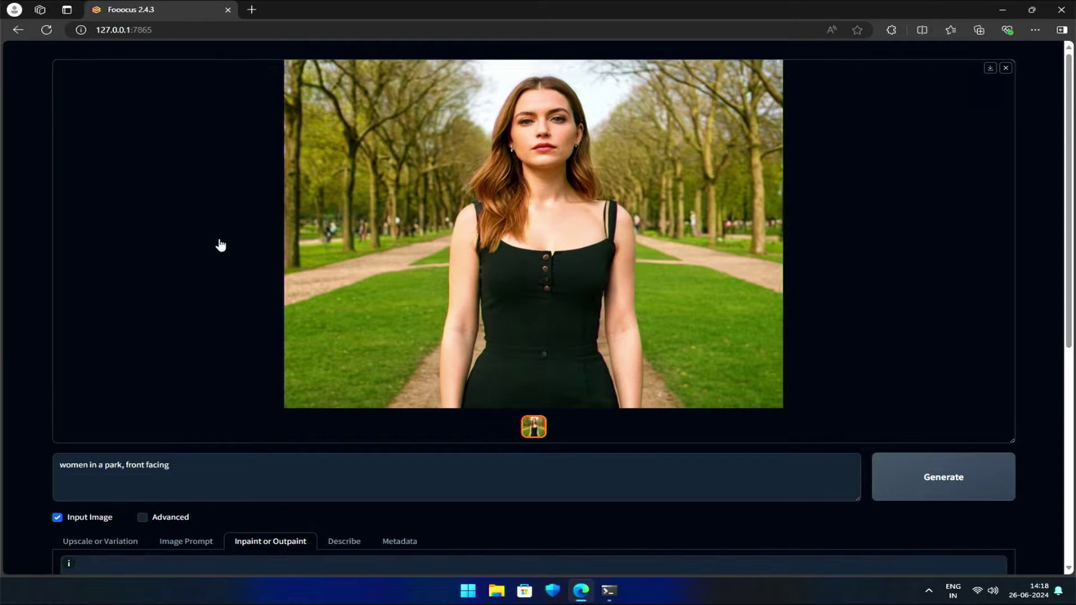
scroll(316, 335, "down", 2)
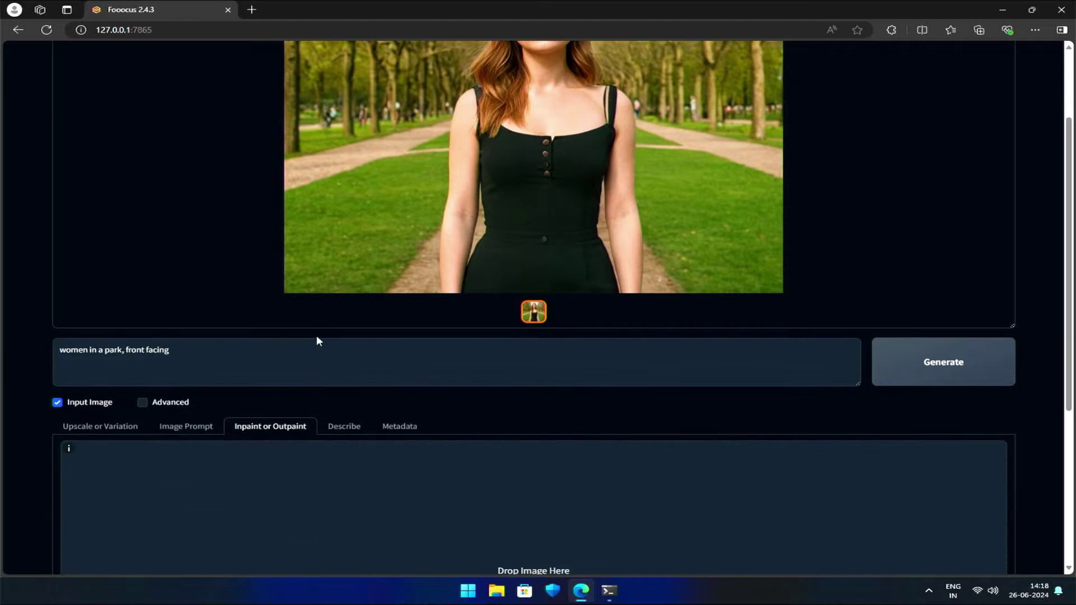
scroll(316, 336, "up", 2)
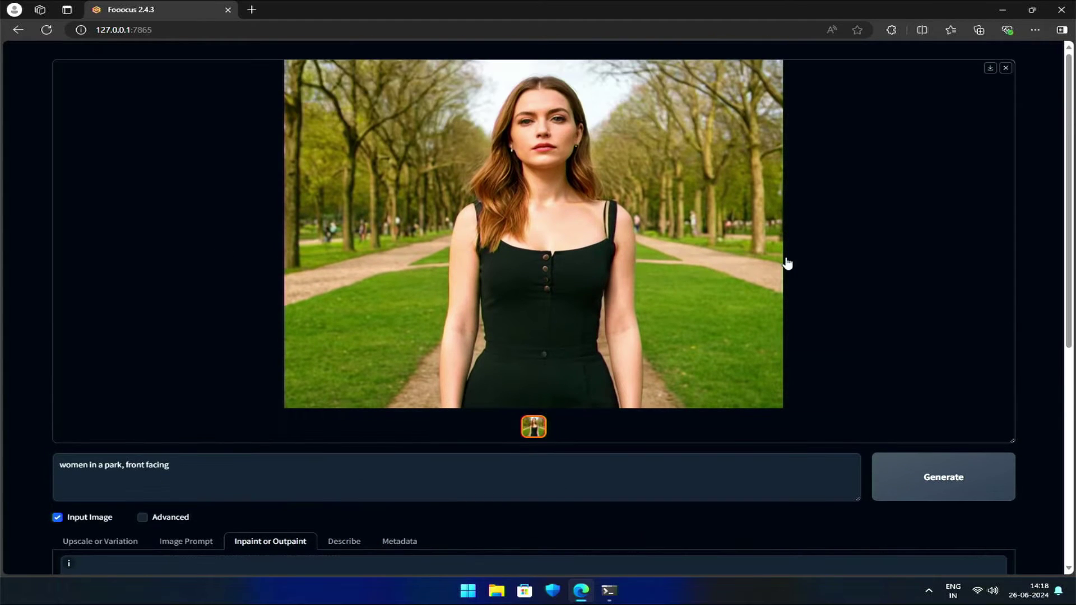
left_click(1005, 69)
- Show the advanced settings and turn off the Fooocus V2, Fooocus Sharp and Fooocus Enhance styles
left_click(167, 518)
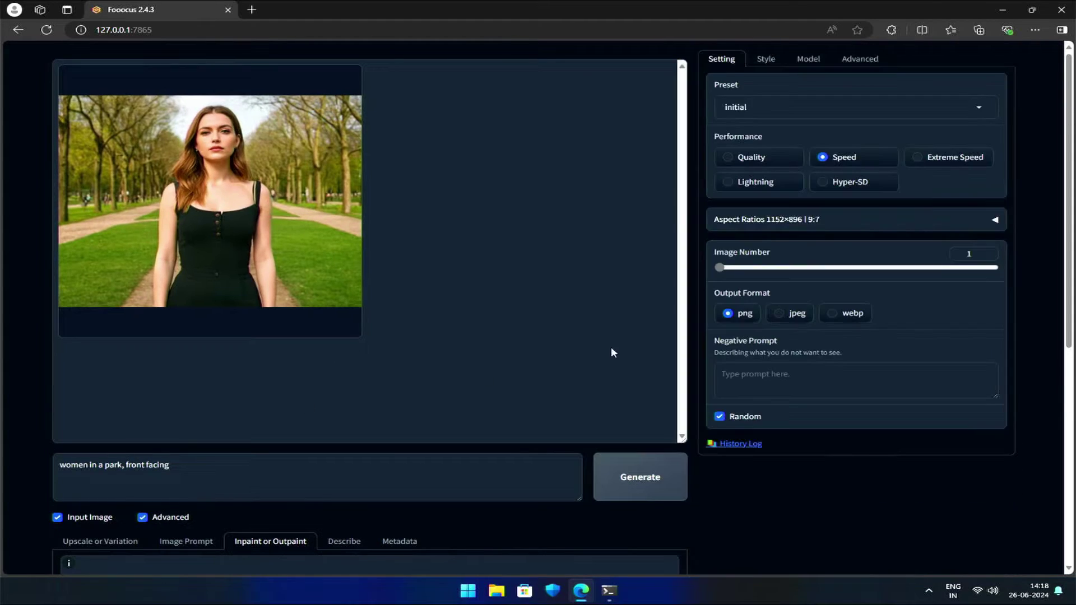
left_click(765, 59)
left_click(750, 116)
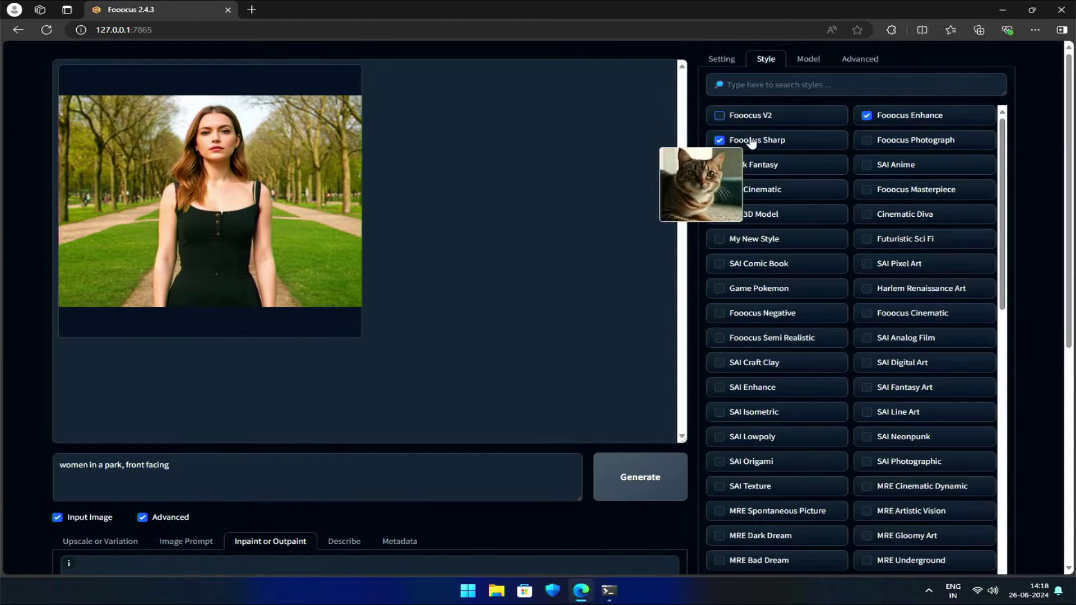
left_click(752, 140)
left_click(870, 117)
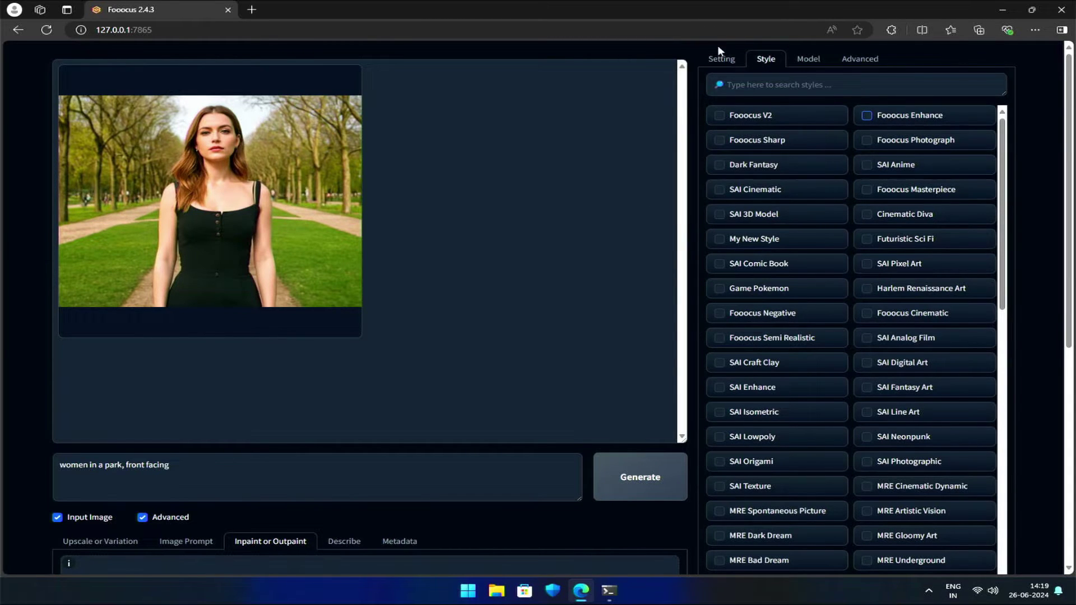
- Set the aspect ratio to 768×1280 and generate the park image again
left_click(721, 62)
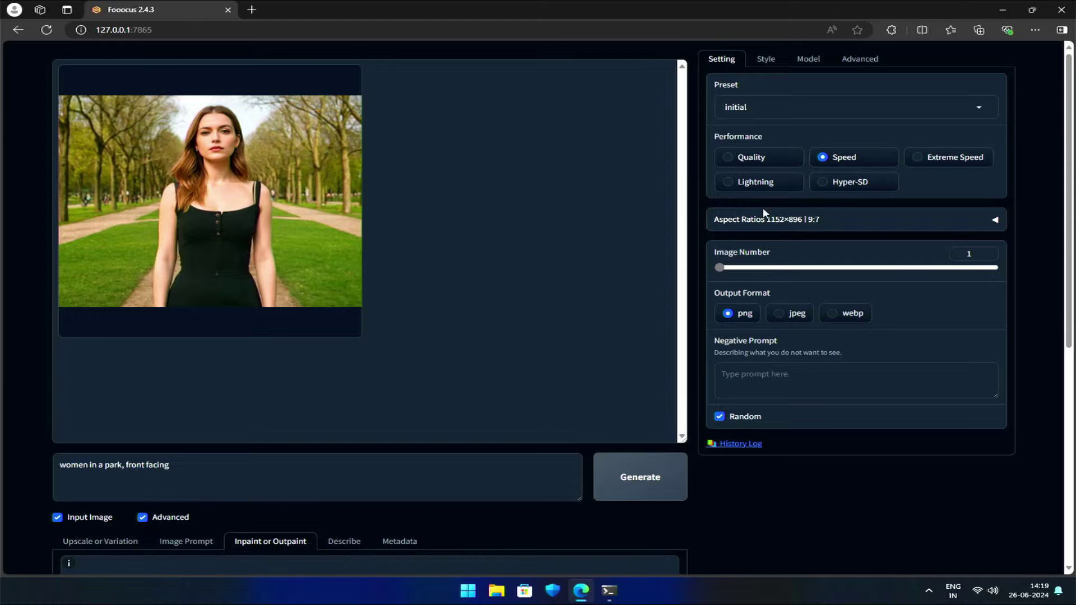
left_click(817, 220)
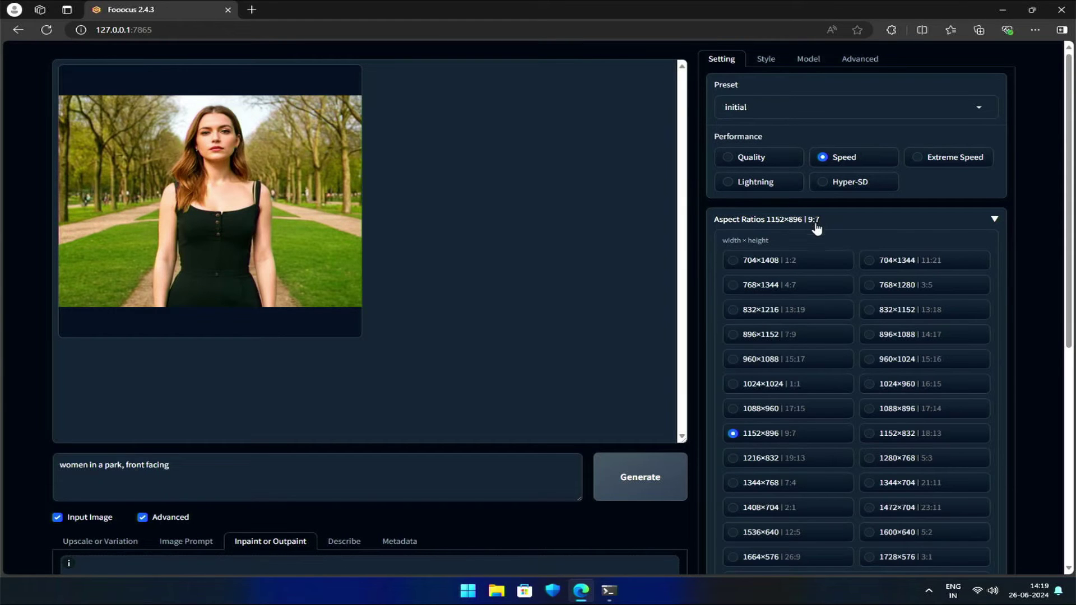
left_click(868, 287)
left_click(637, 479)
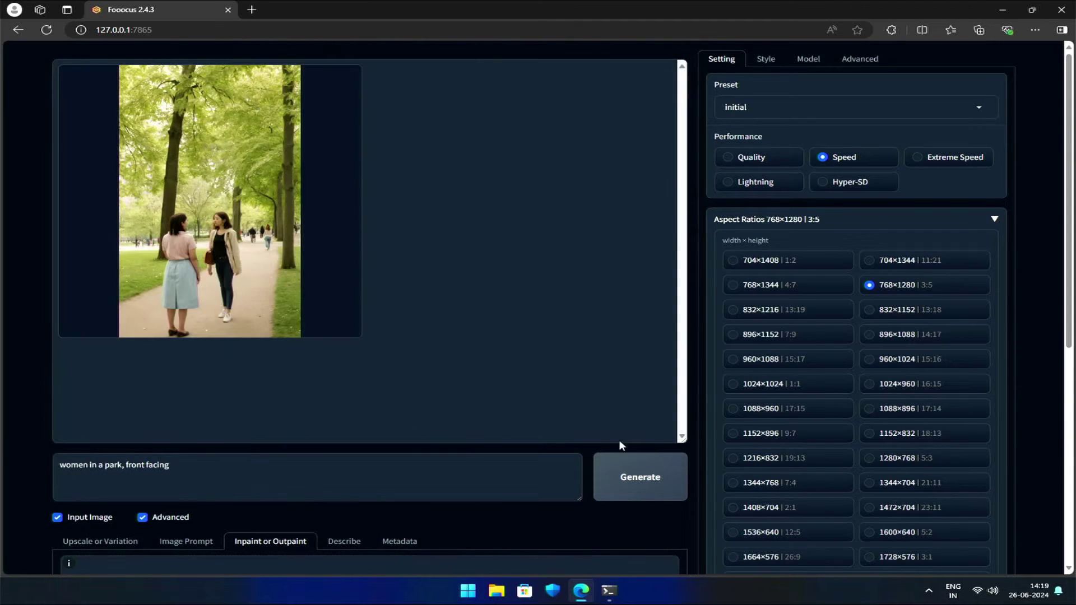
- Inspect the new portrait-format result at full screen and close the full-screen view
left_click(314, 290)
left_click(378, 283)
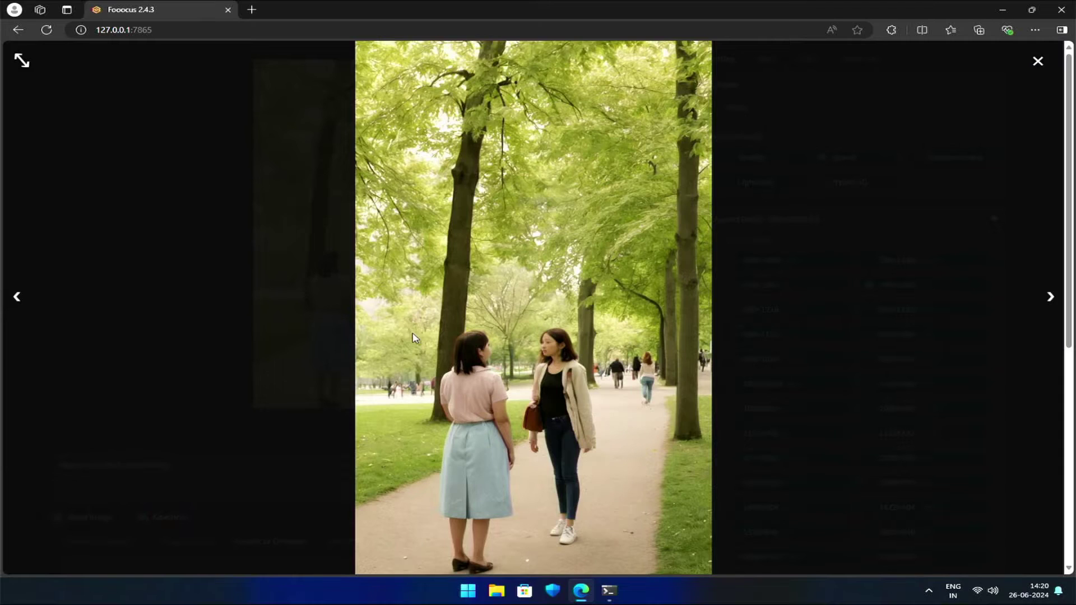
left_click(781, 300)
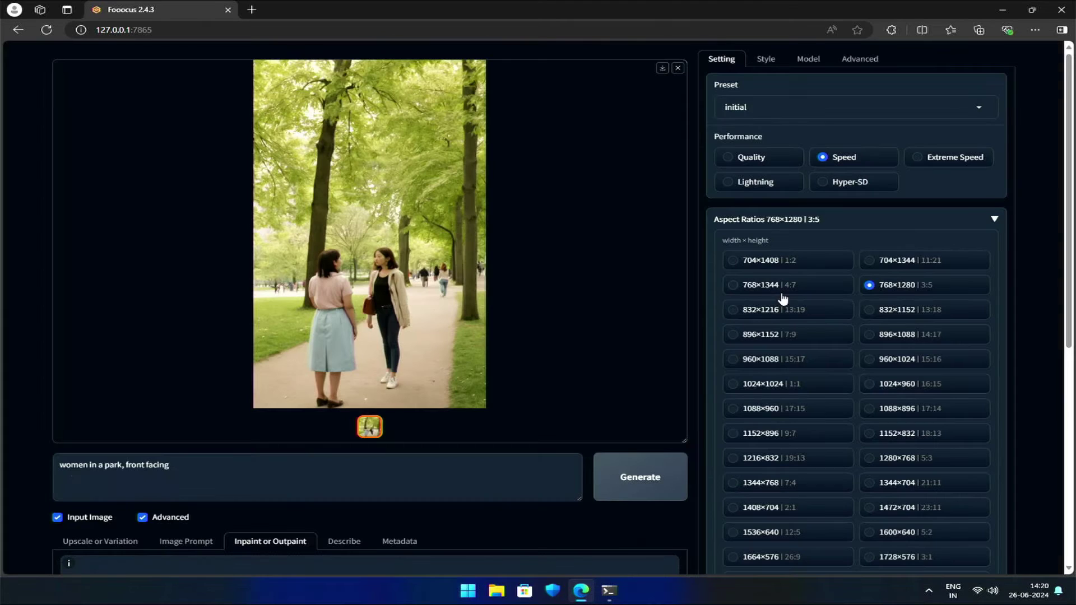
- Change the prompt to "women walking in a park, front facing, shot from distance, black pant" and generate the image
left_click(91, 466)
type("walking ")
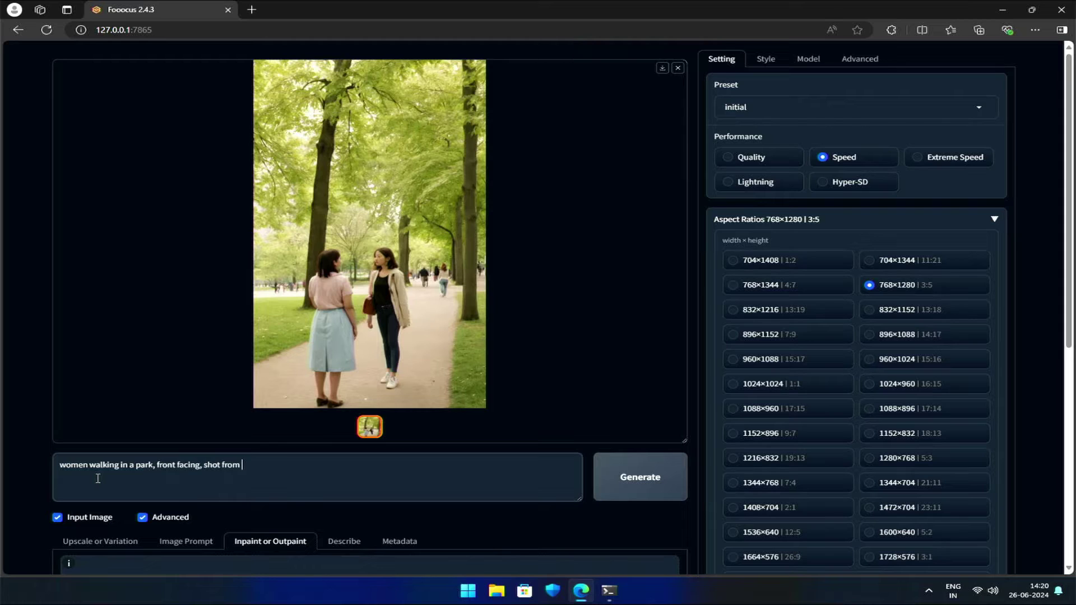
type("e, bl")
left_click(676, 475)
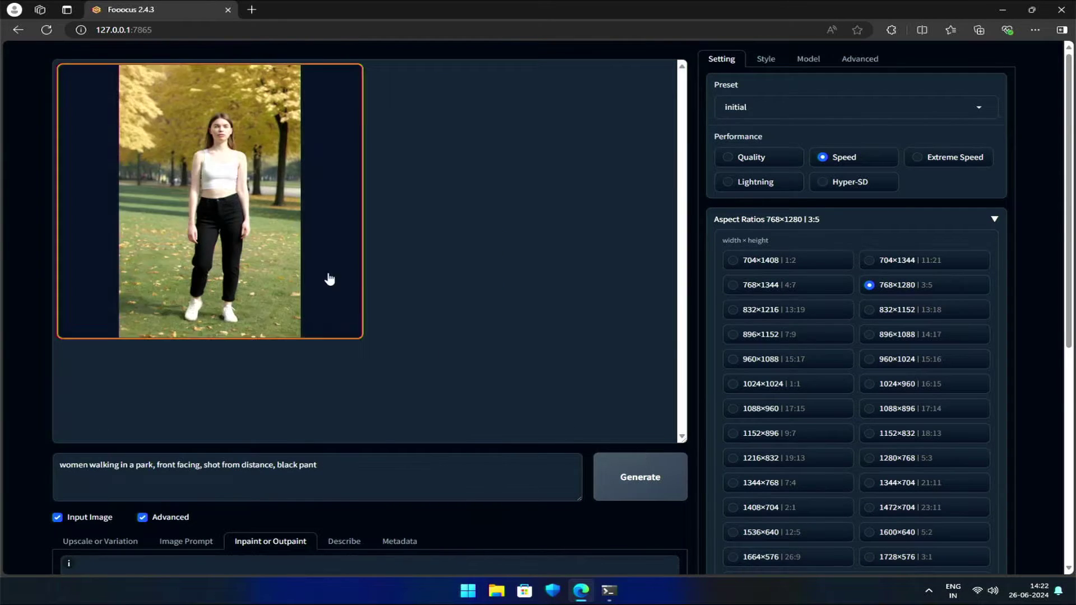
- Open the generated image in a new browser tab, examine the woman's face up close, and return to the generator with the image enlarged
left_click(330, 277)
right_click(546, 173)
left_click(565, 179)
left_click(340, 8)
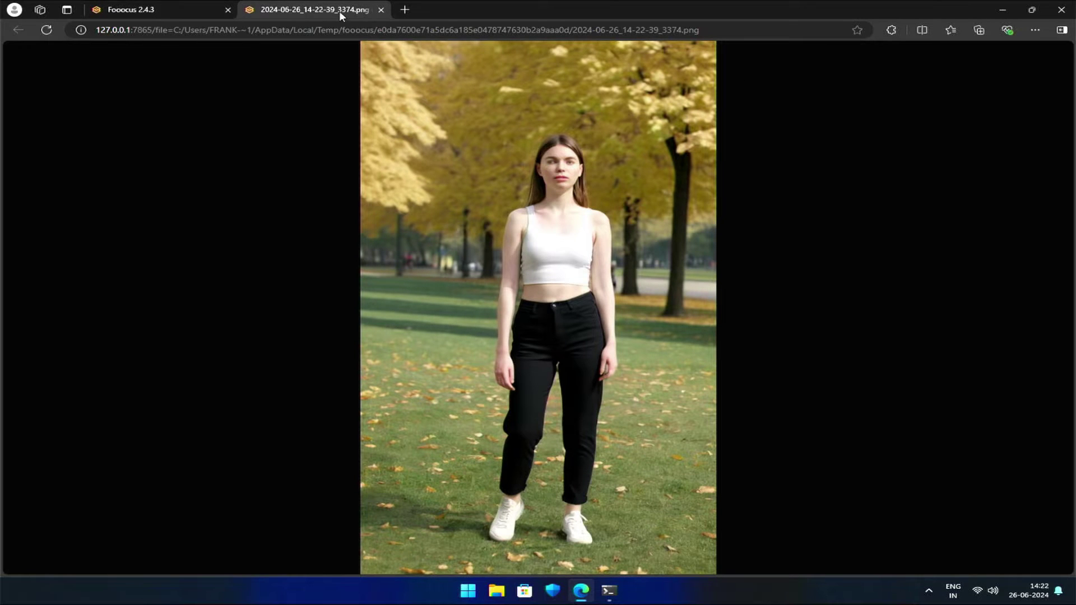
left_click(566, 171)
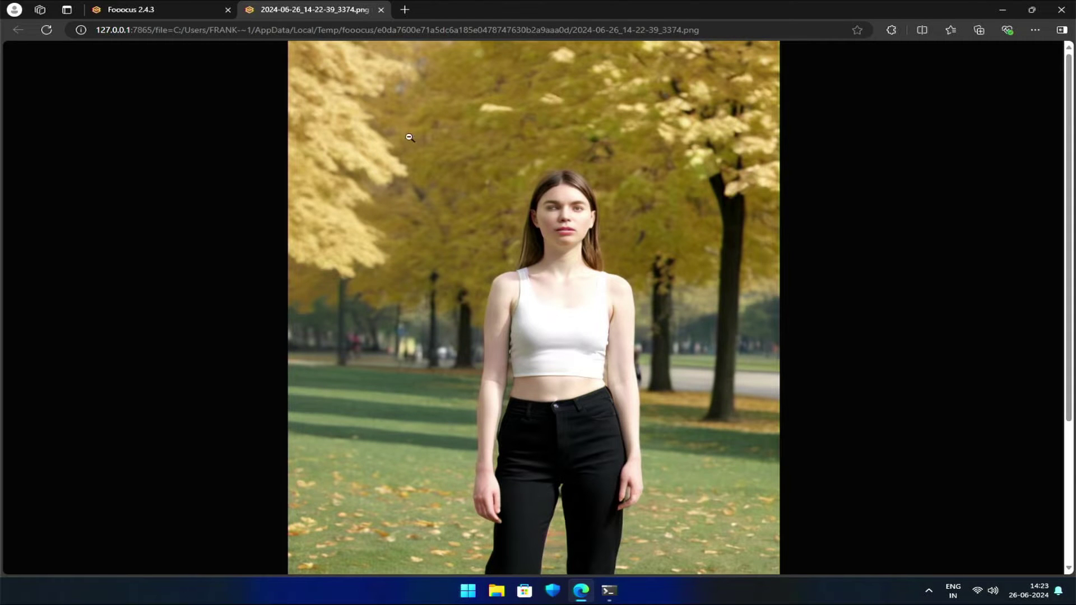
left_click(161, 8)
left_click(270, 200)
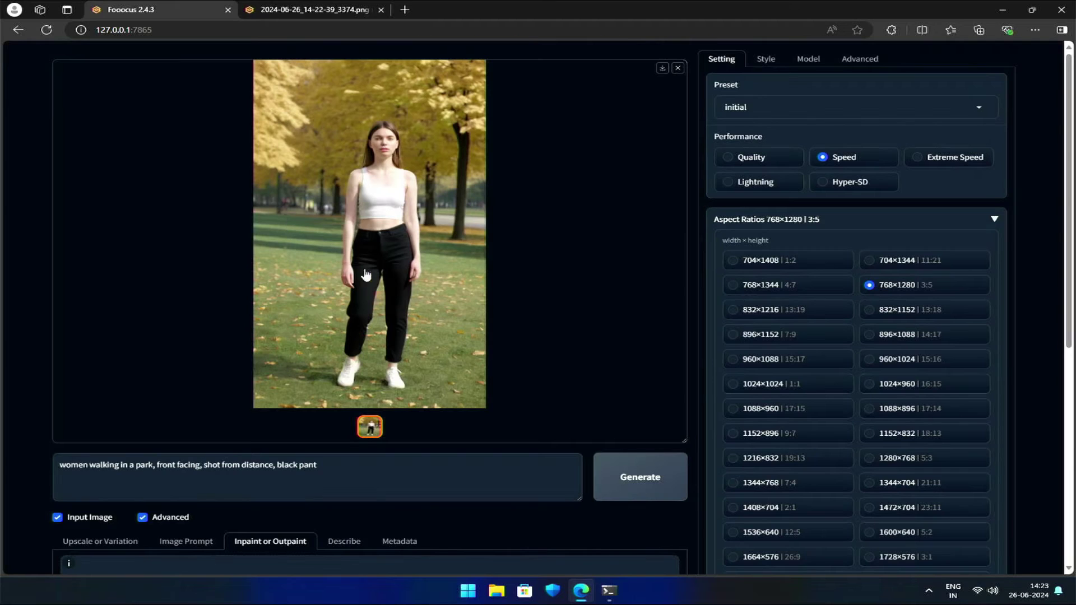
- Load the generated image of the woman in black pants from the results into the inpaint canvas
scroll(376, 276, "down", 5)
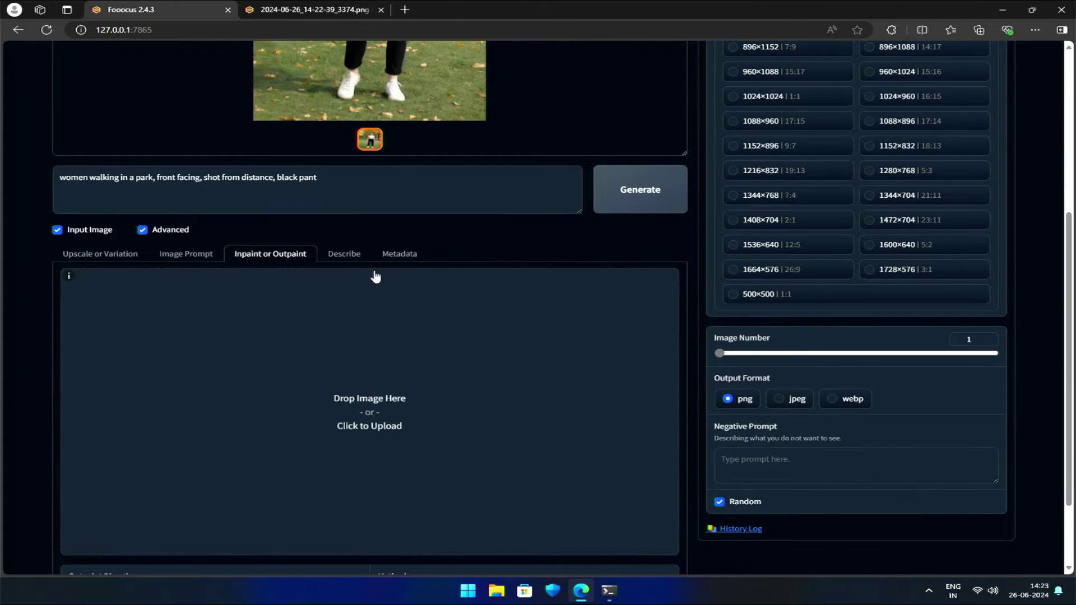
scroll(376, 276, "up", 1)
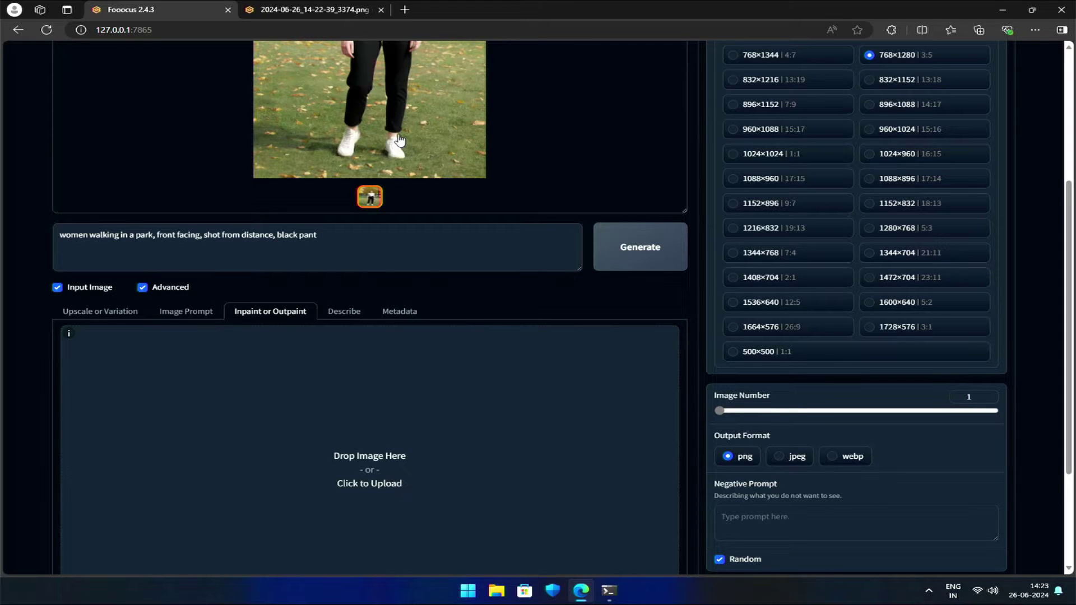
left_click_drag(399, 107, 370, 469)
- Set the inpaint method to Improve Detail (face, hand, eyes, etc.)
scroll(422, 454, "down", 3)
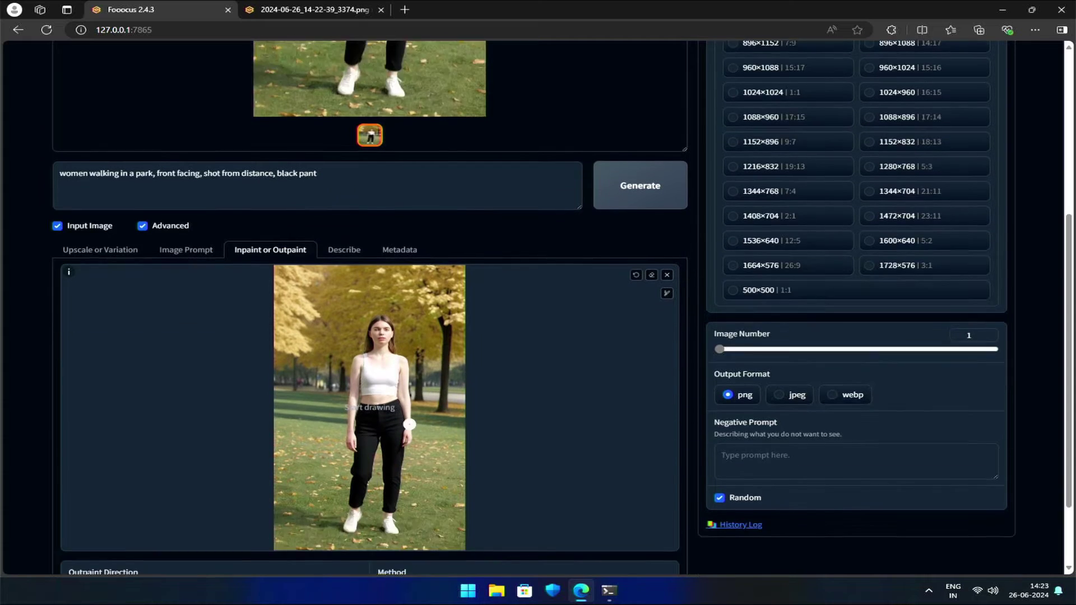
left_click(527, 504)
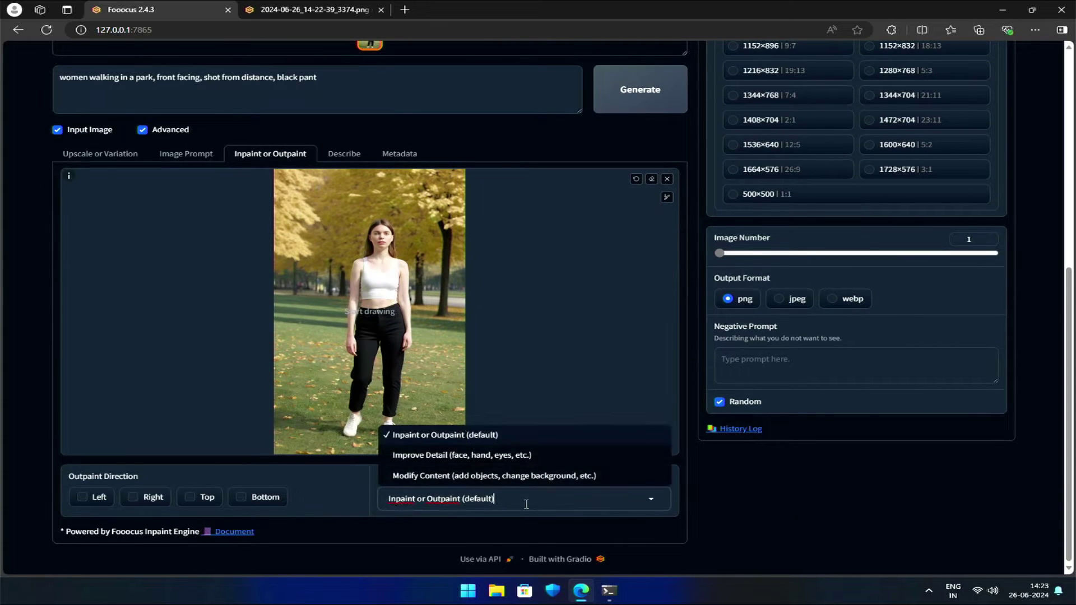
left_click(479, 455)
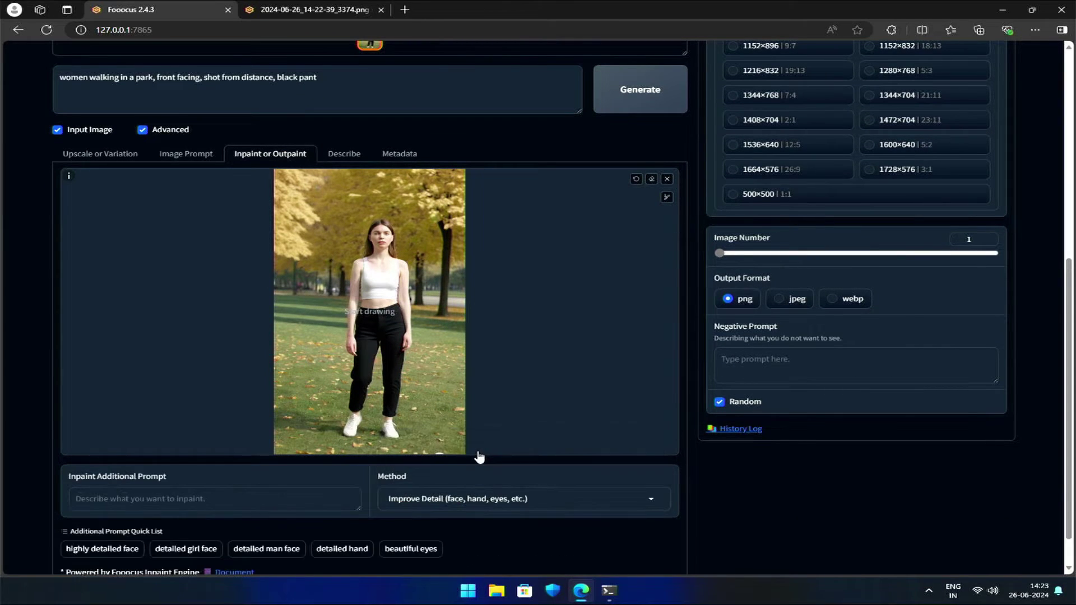
- Paint trial mask strokes across the woman and the background, undo the most recent ones, and clear the whole mask
scroll(285, 484, "down", 1)
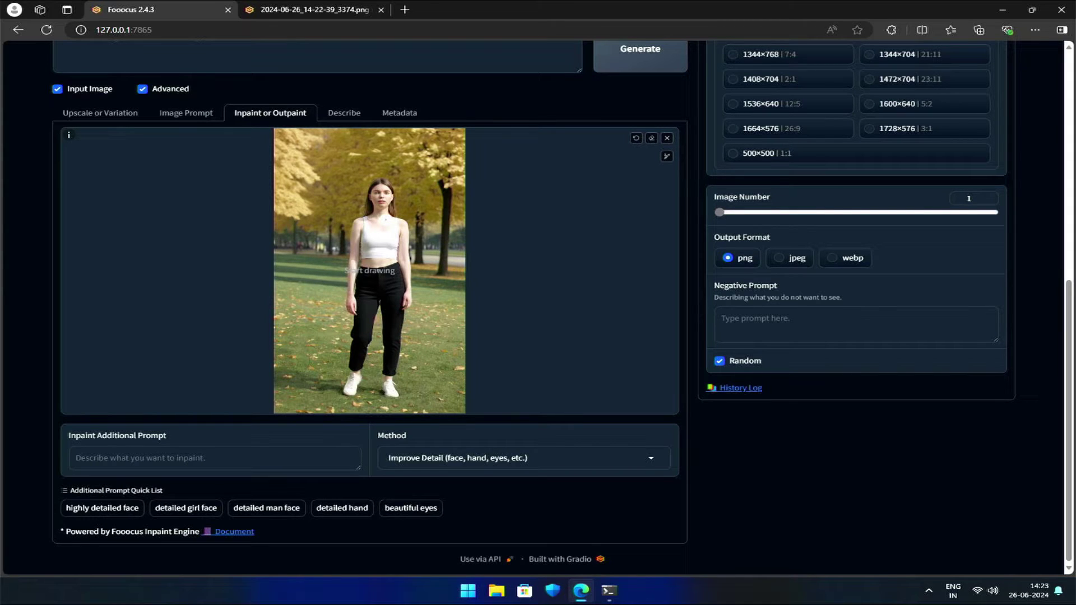
left_click_drag(305, 307, 309, 232)
left_click(318, 187)
left_click(361, 170)
mouse_move(351, 264)
left_mouse_down()
mouse_move(339, 337)
mouse_move(388, 357)
mouse_move(414, 249)
mouse_move(363, 265)
mouse_move(348, 226)
left_mouse_up()
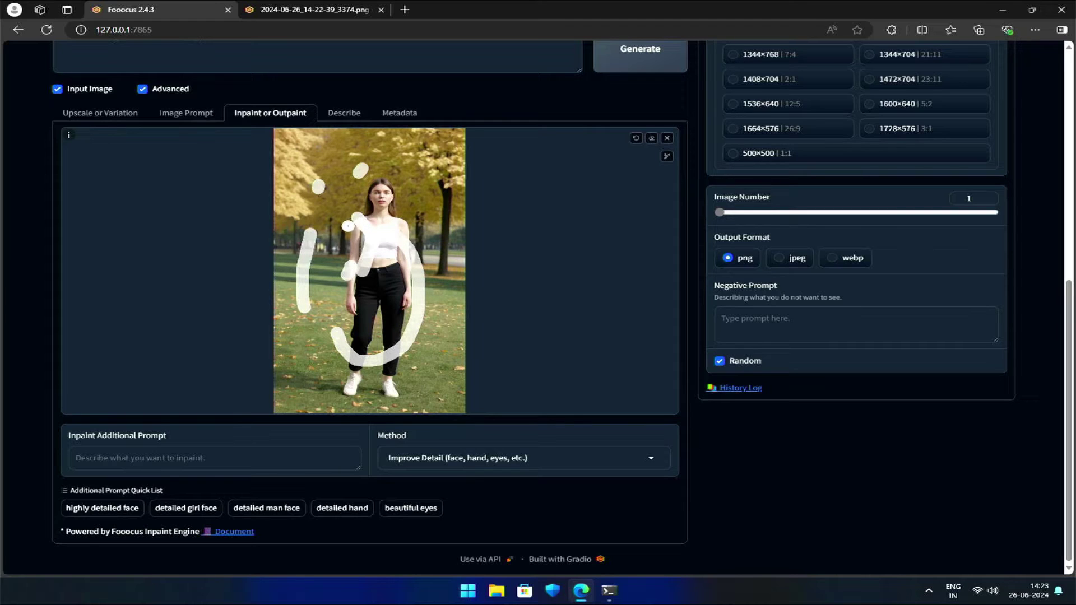
left_click(637, 139)
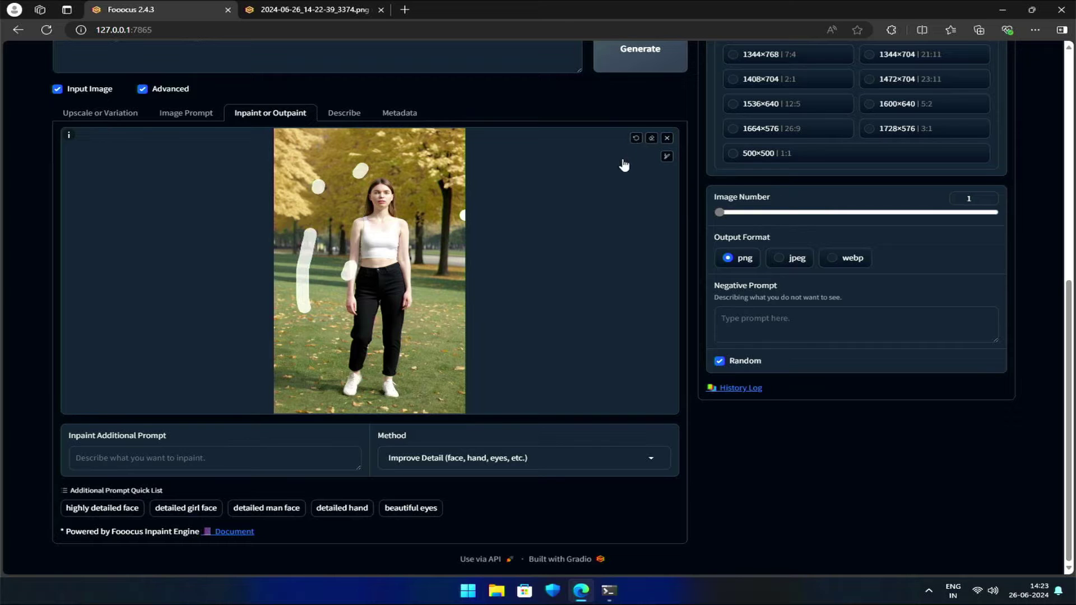
left_click(651, 140)
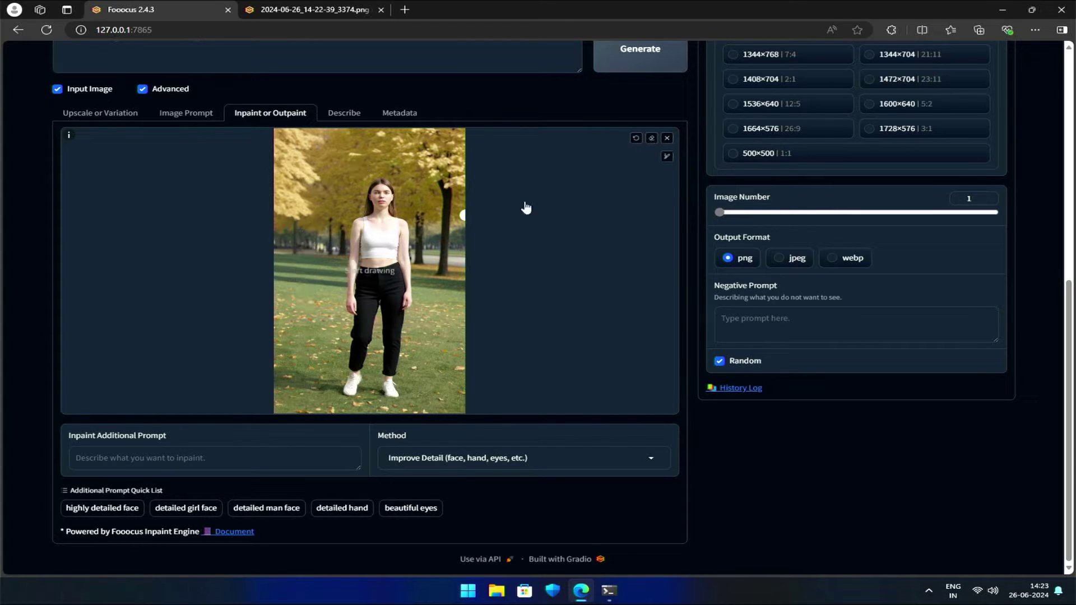
- Increase the brush size slightly and mask the woman's face on the inpaint canvas
left_click(666, 157)
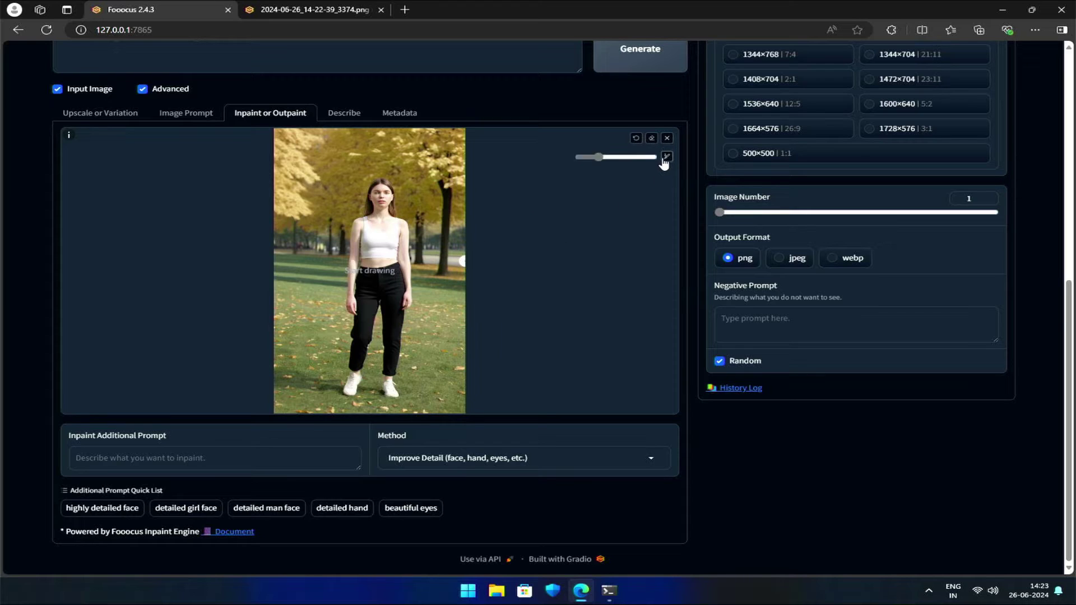
mouse_move(599, 157)
left_mouse_down()
mouse_move(644, 155)
mouse_move(609, 157)
left_mouse_up()
left_click_drag(380, 201, 376, 191)
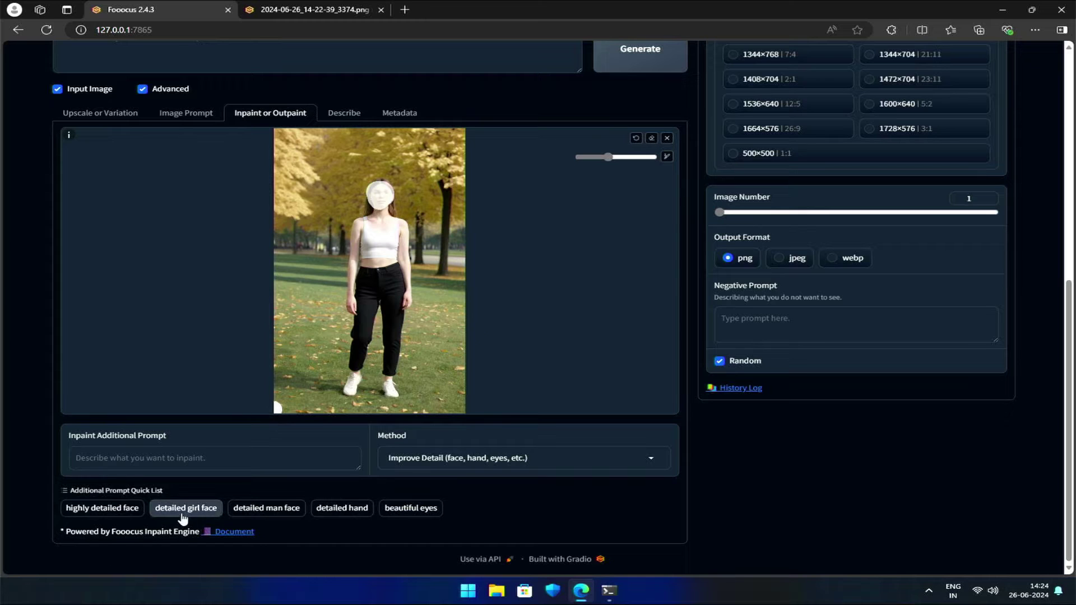
- Add "detailed girl face" as the inpaint additional prompt and generate the improved image of the woman in the park
left_click(182, 518)
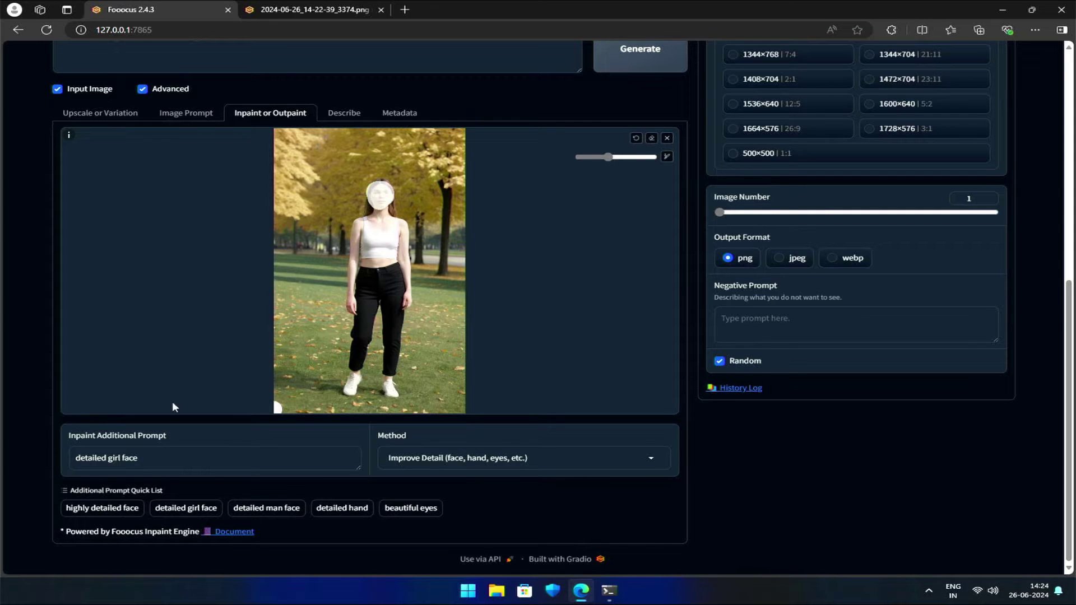
left_click(641, 60)
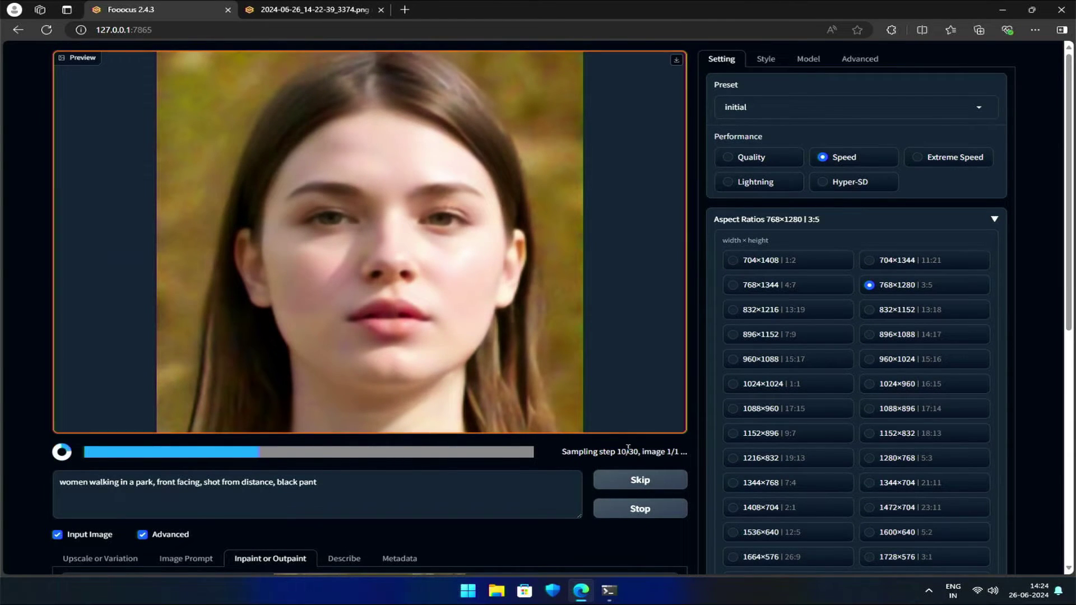
left_click(639, 477)
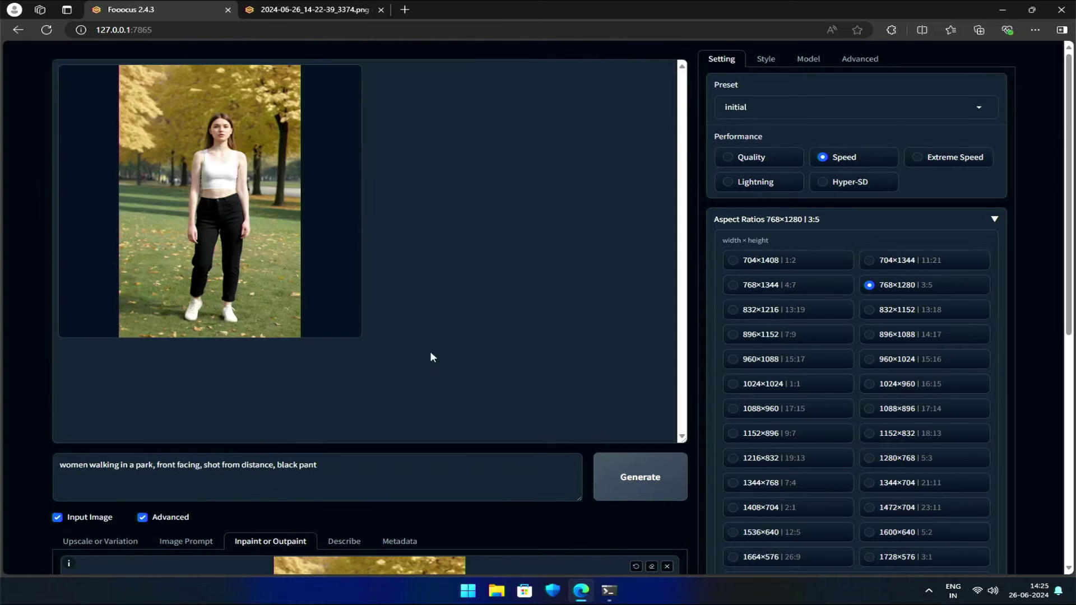
- Enlarge the newly generated park image and open it in a separate browser tab
left_click(276, 209)
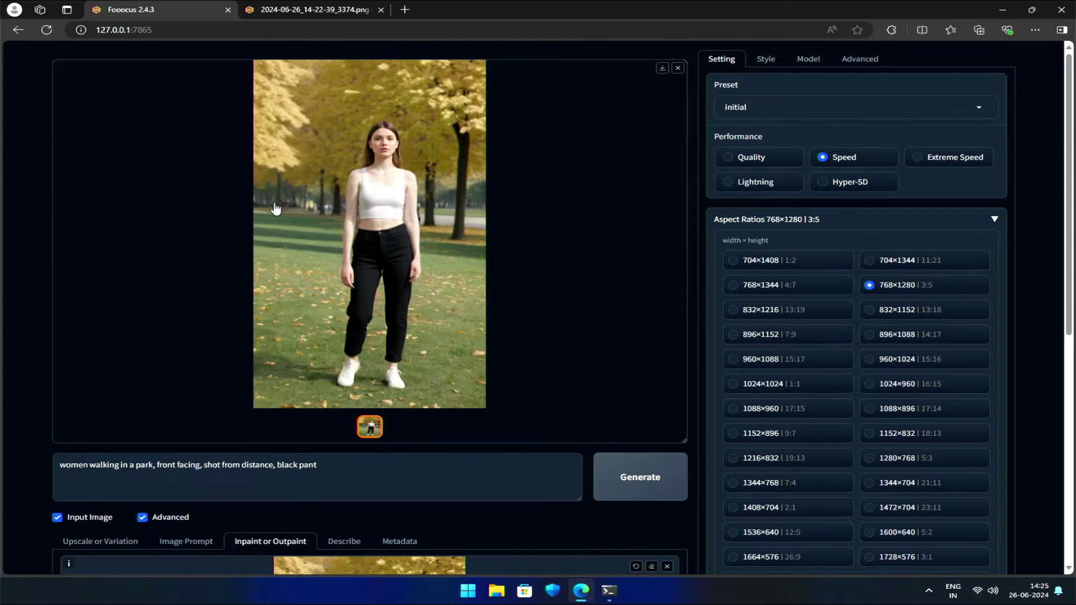
left_click(365, 176)
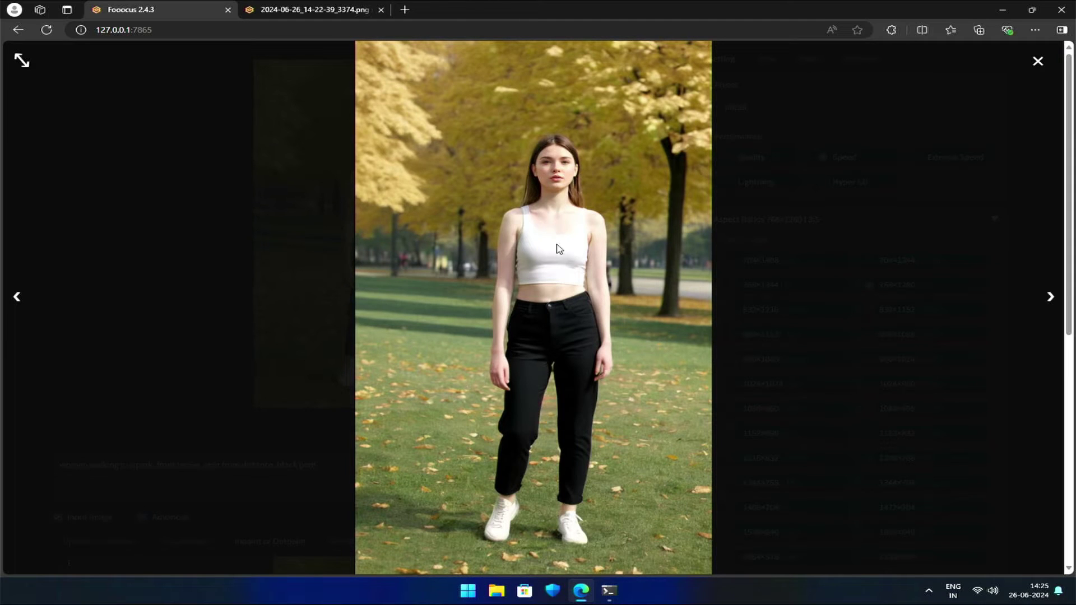
right_click(506, 200)
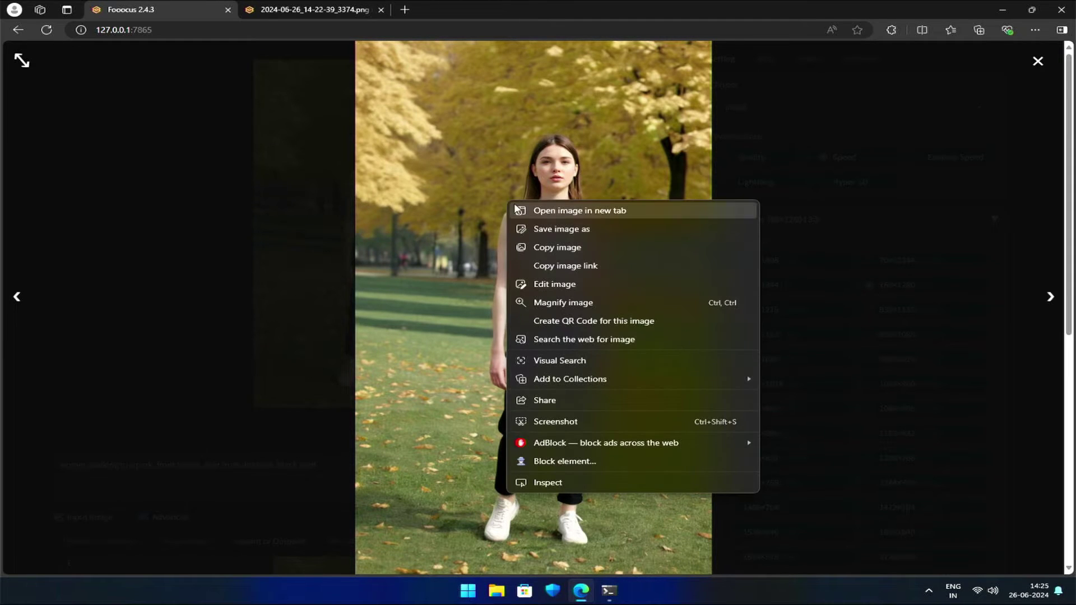
left_click(521, 210)
- Compare the woman's face in the original and the inpainted park images by alternating between the two
left_click(366, 12)
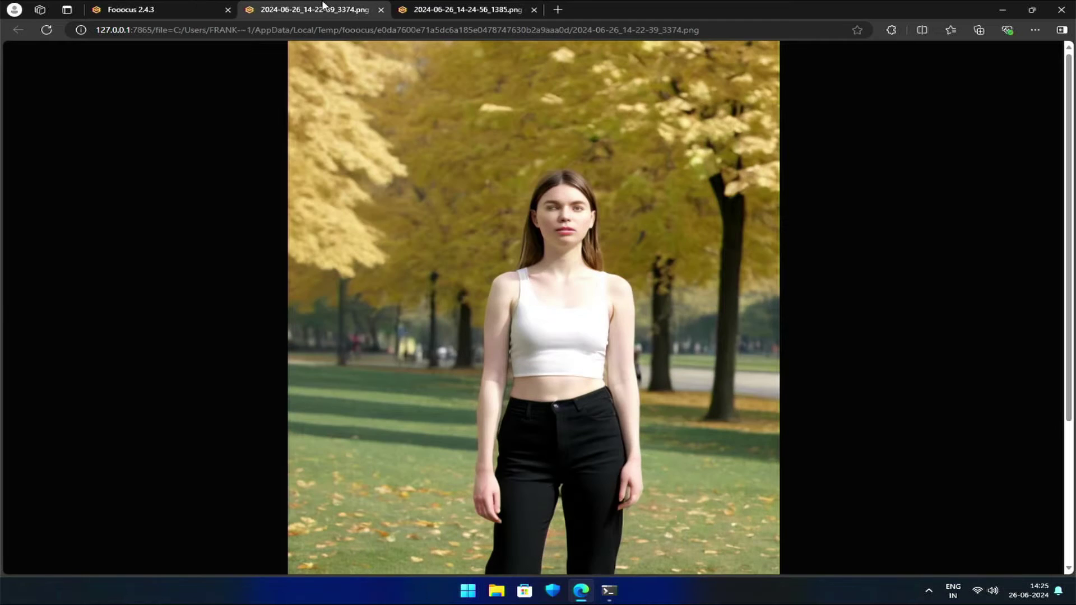
left_click(443, 8)
left_click(570, 174)
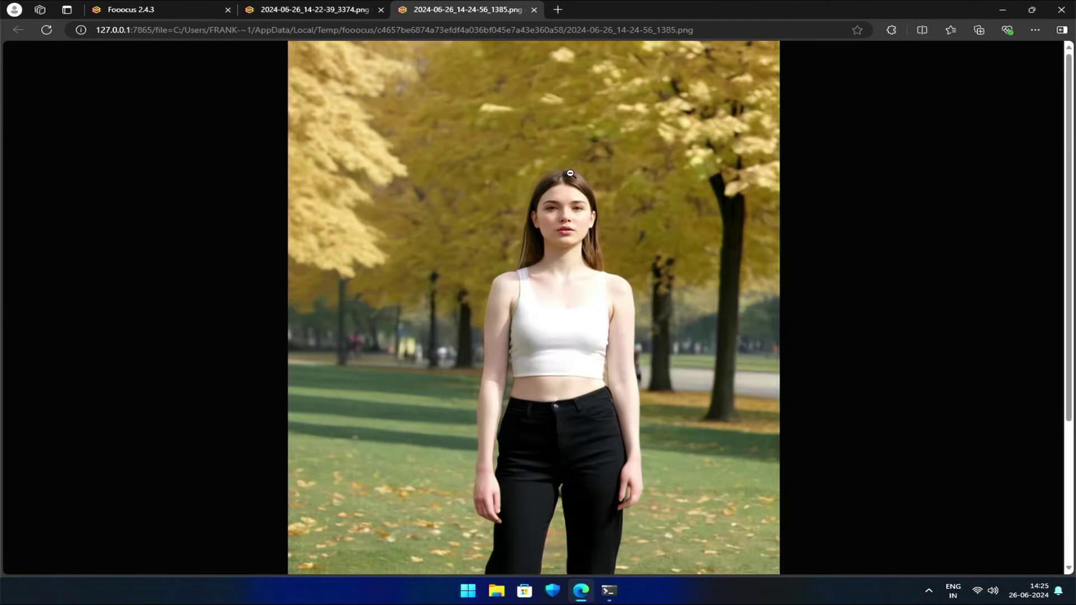
left_click(330, 6)
left_click(412, 7)
left_click(327, 6)
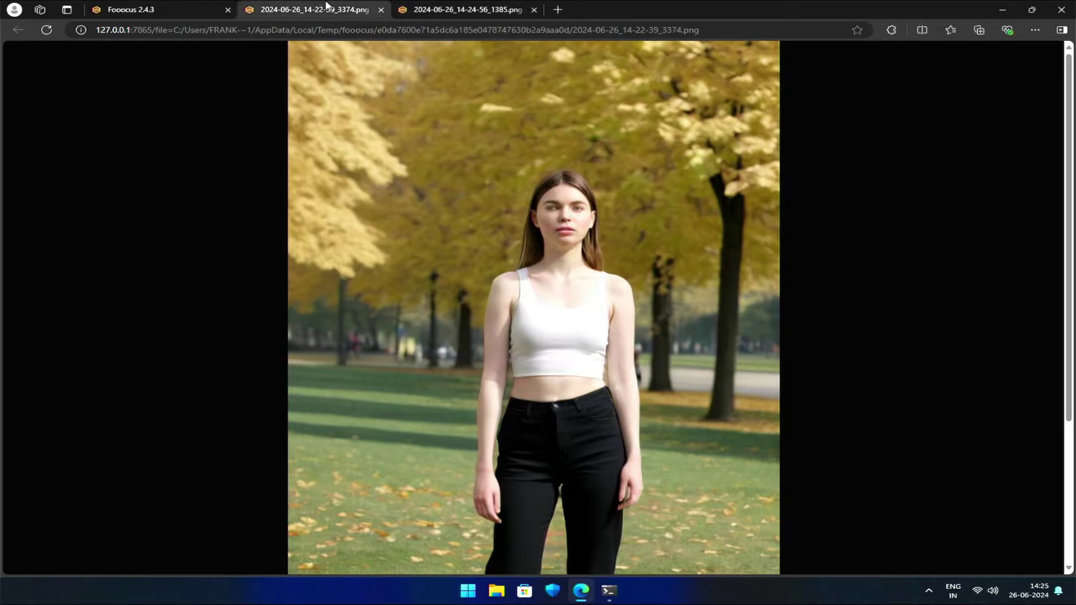
left_click(412, 7)
left_click(329, 7)
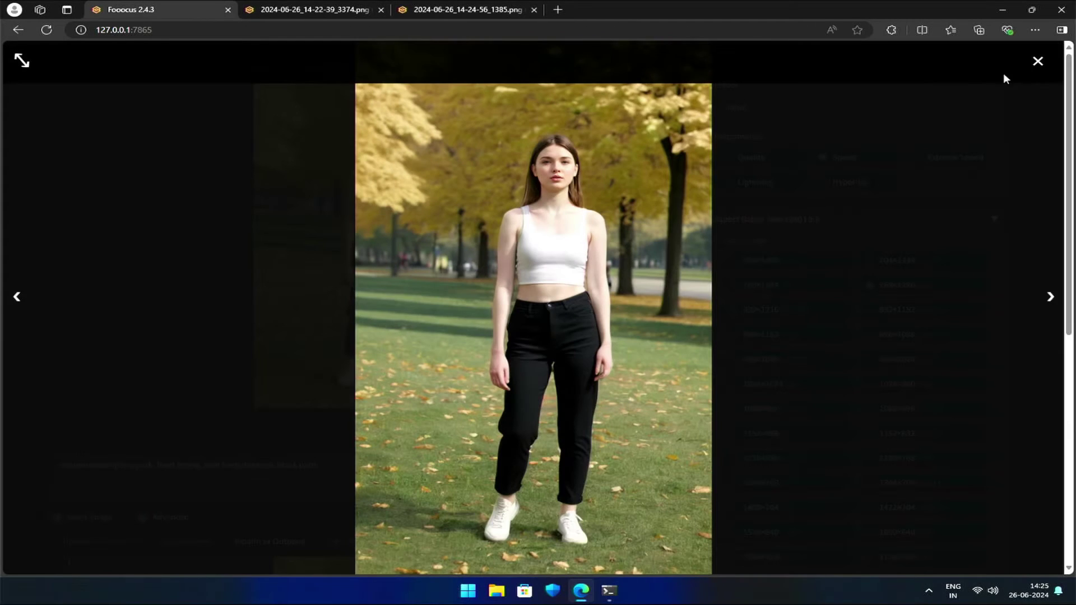
- Close the enlarged park image and replace the prompt with "women in the gym, black shorts, drinking water"
left_click(1034, 63)
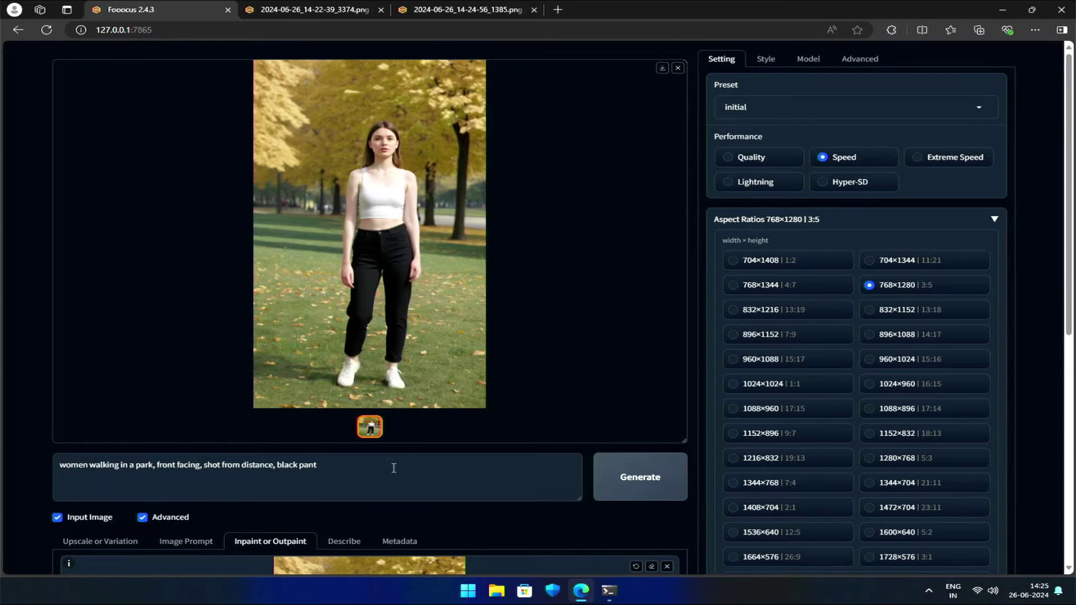
left_click(348, 466)
key("ctrl+shift+Left")
key("ctrl+shift+Left")
key("ctrl+shift+Left")
key("ctrl+shift+Left")
key("ctrl+shift+Left")
key("ctrl+shift+Left")
key("ctrl+shift+Left")
key("ctrl+shift+Left")
key("ctrl+shift+Left")
key("ctrl+shift+Left")
key("ctrl+shift+Left")
key("BackSpace")
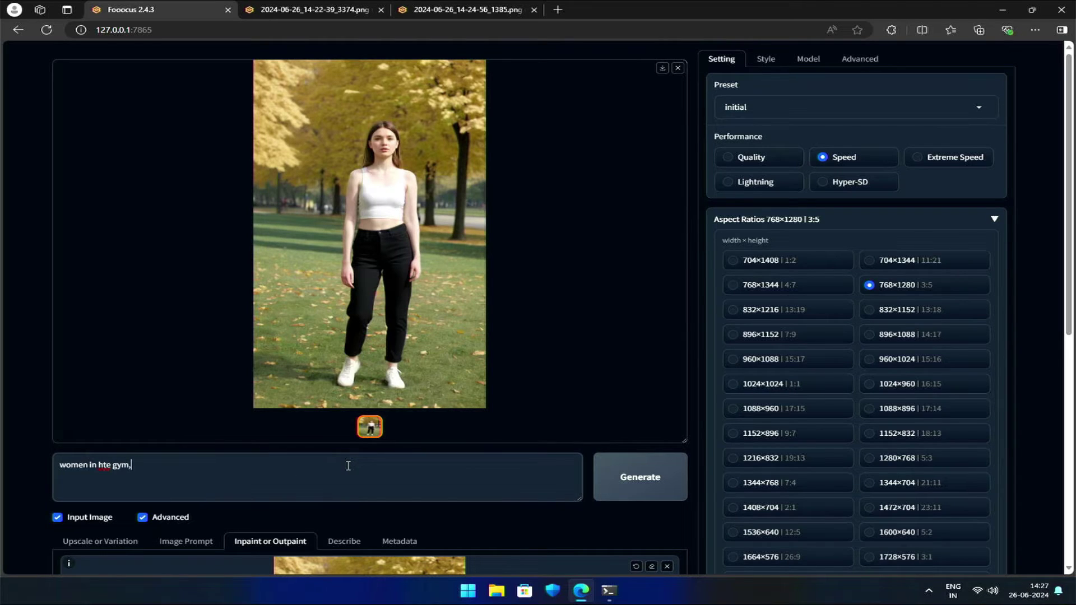
key("BackSpace")
key("BackSpace")
key("BackSpace")
key("BackSpace")
key("BackSpace")
key("BackSpace")
key("BackSpace")
key("BackSpace")
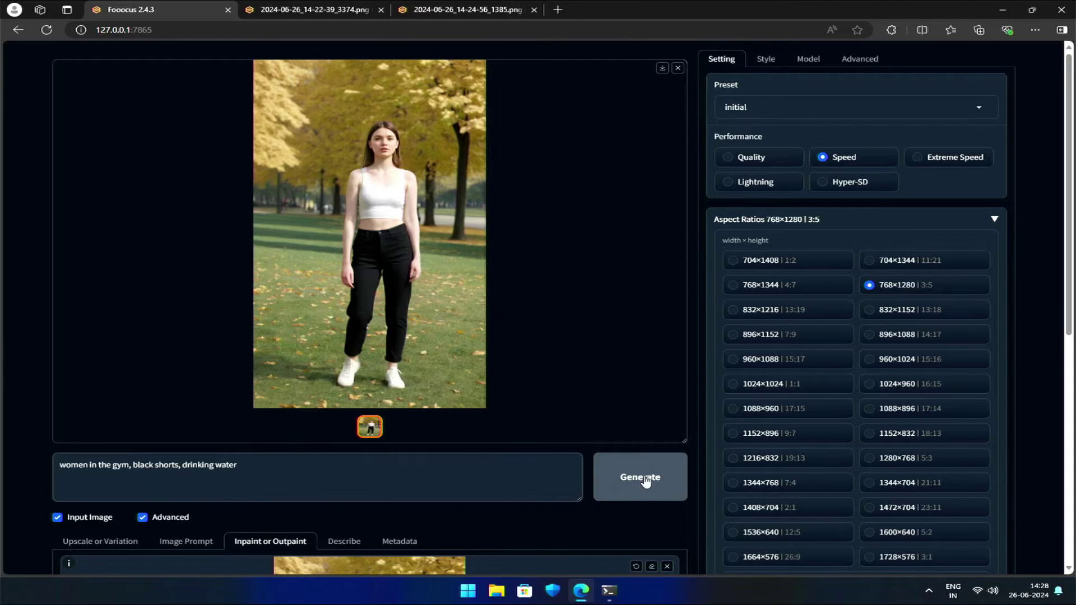
left_click(457, 481)
- Remove the park image from the inpaint canvas and generate the gym image with Input Image disabled
scroll(477, 487, "down", 1)
scroll(476, 487, "down", 5)
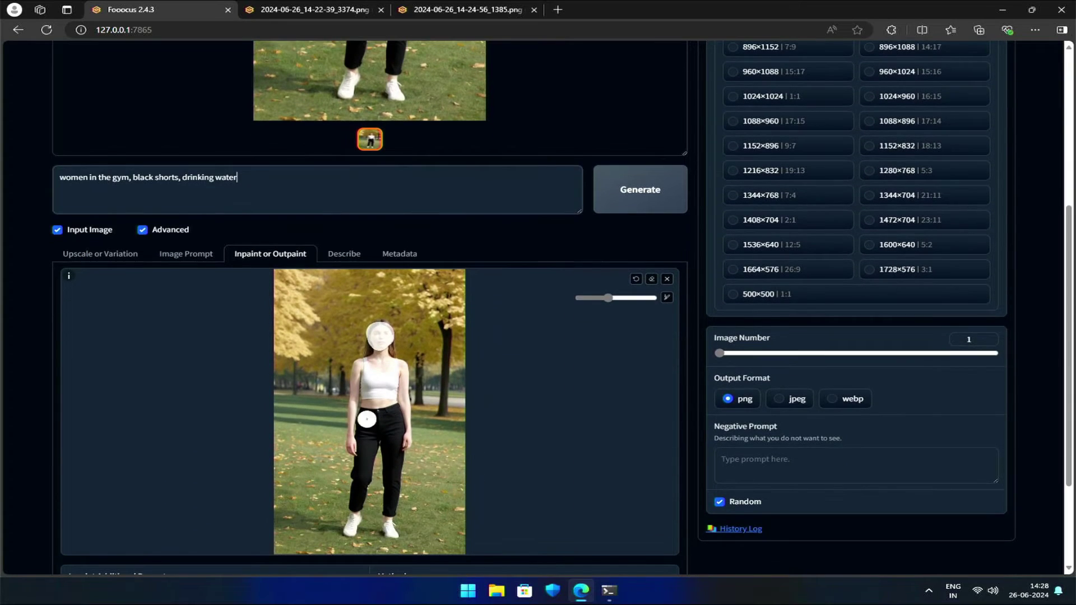
left_click(667, 279)
scroll(564, 355, "down", 1)
scroll(158, 319, "up", 2)
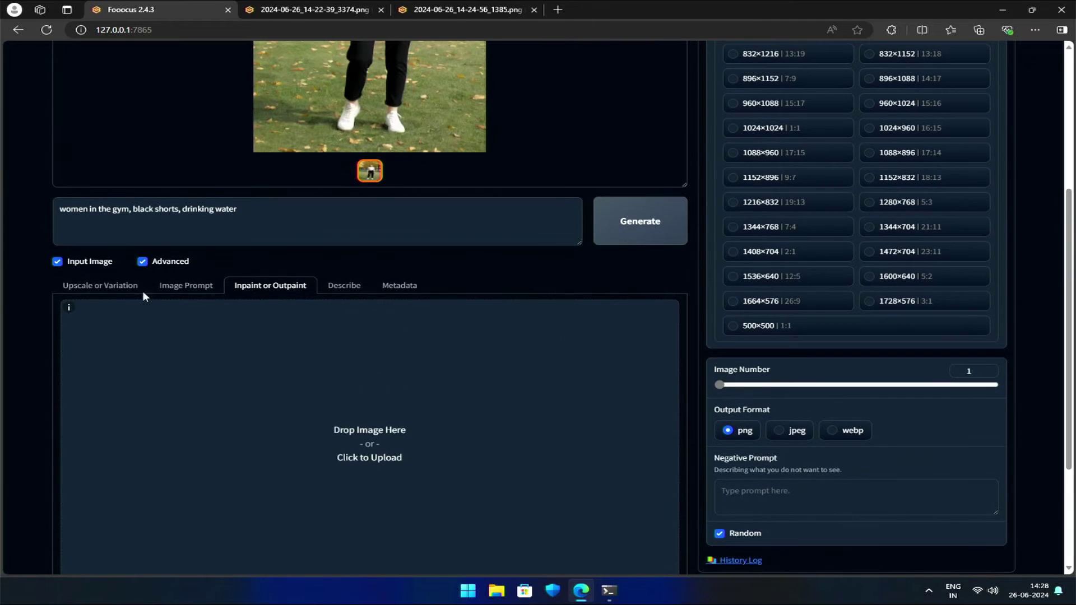
left_click(86, 263)
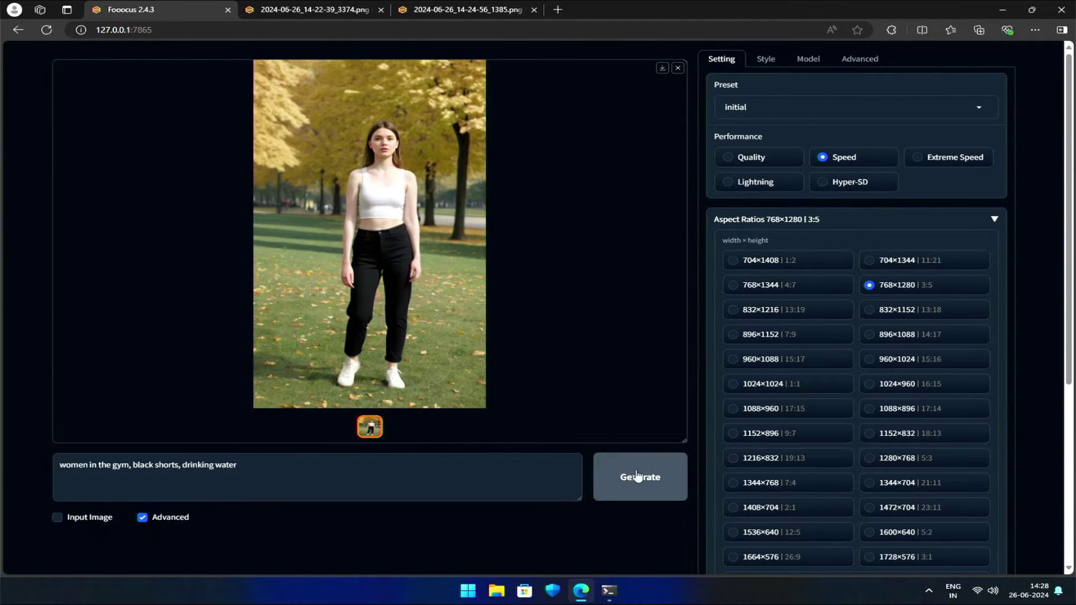
left_click(636, 478)
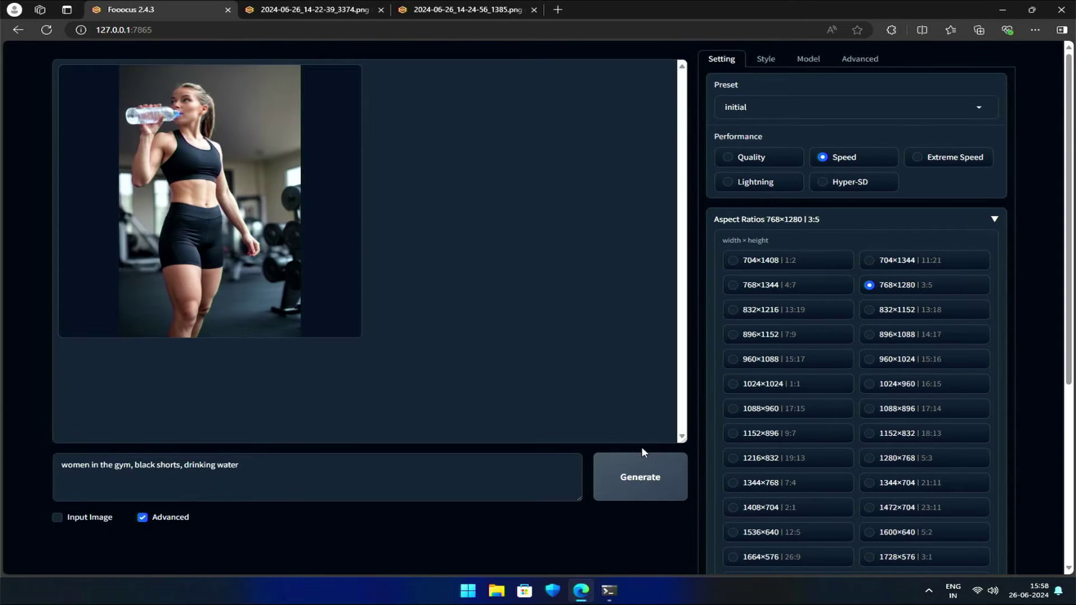
- Open the generated gym image full size in a separate browser tab, examine the hand holding the bottle, and close the views
left_click(242, 262)
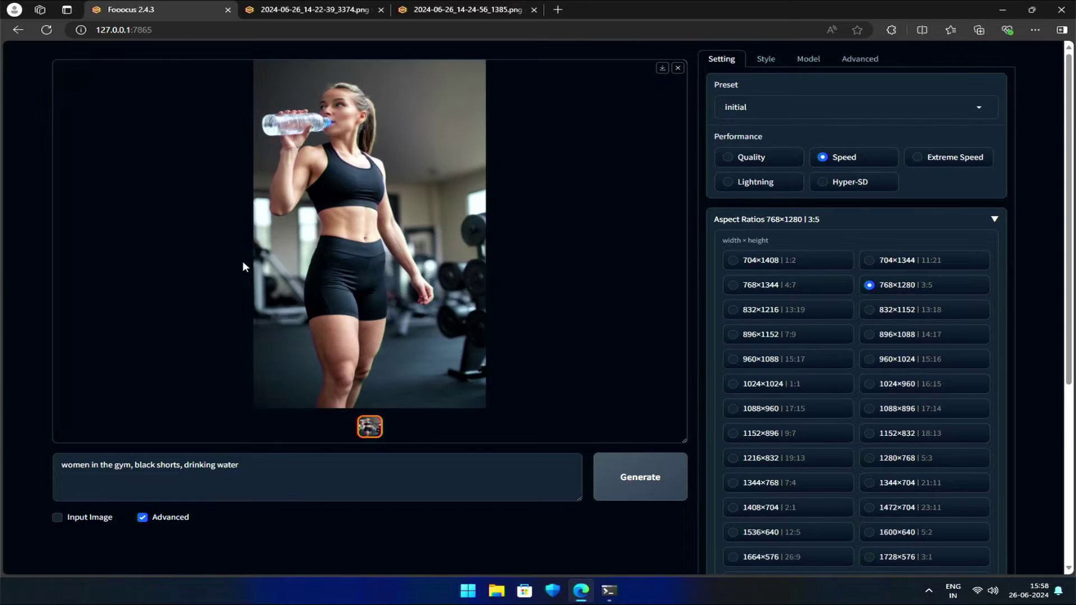
left_click(469, 324)
left_click(513, 181)
left_click(452, 185)
right_click(451, 185)
left_click(469, 185)
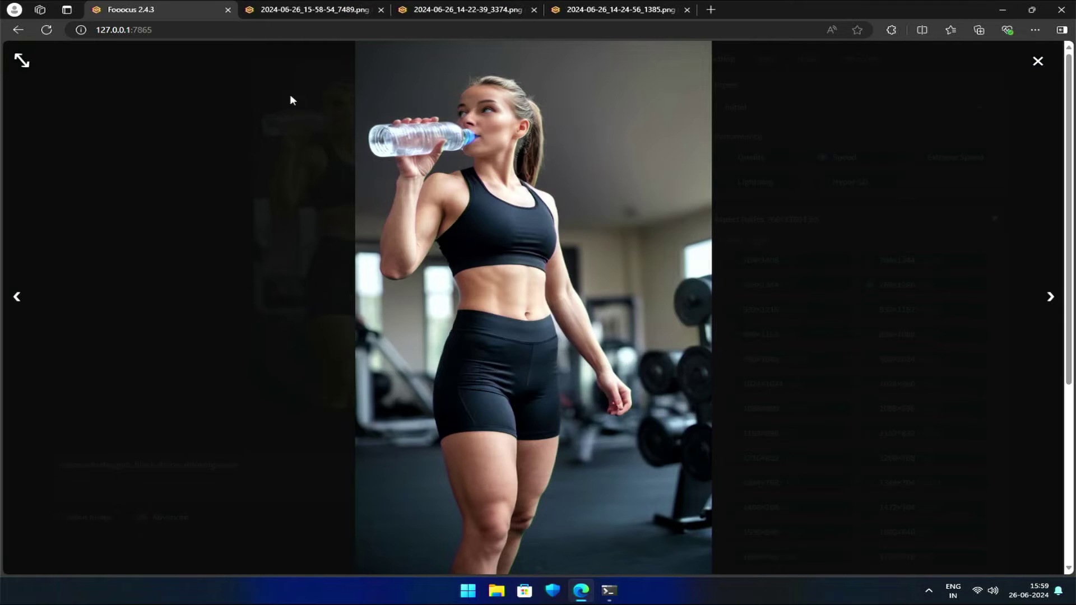
left_click(291, 7)
left_click(496, 170)
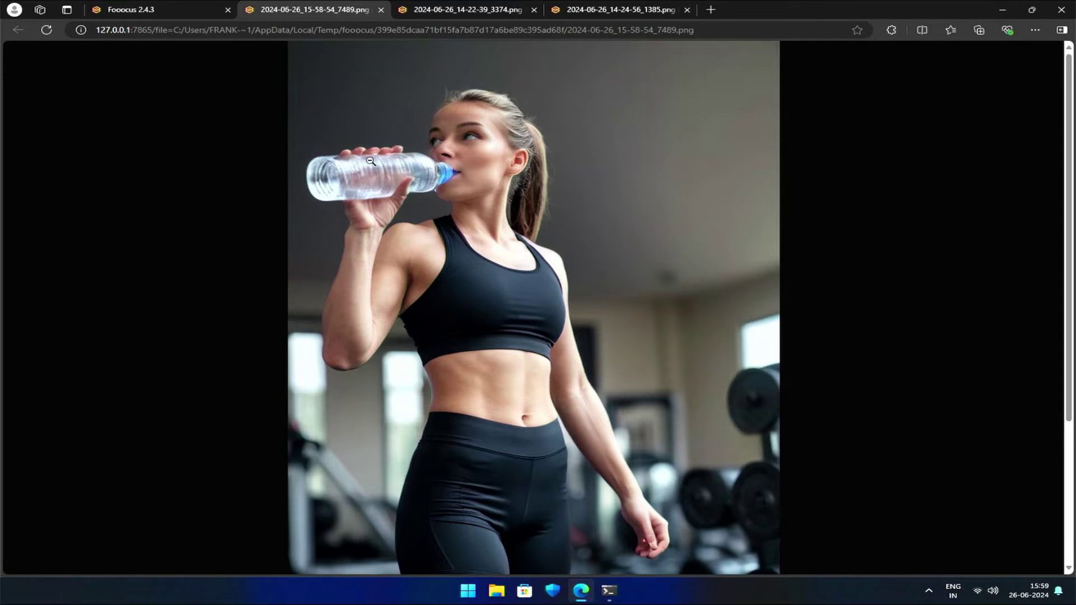
key("ctrl+w")
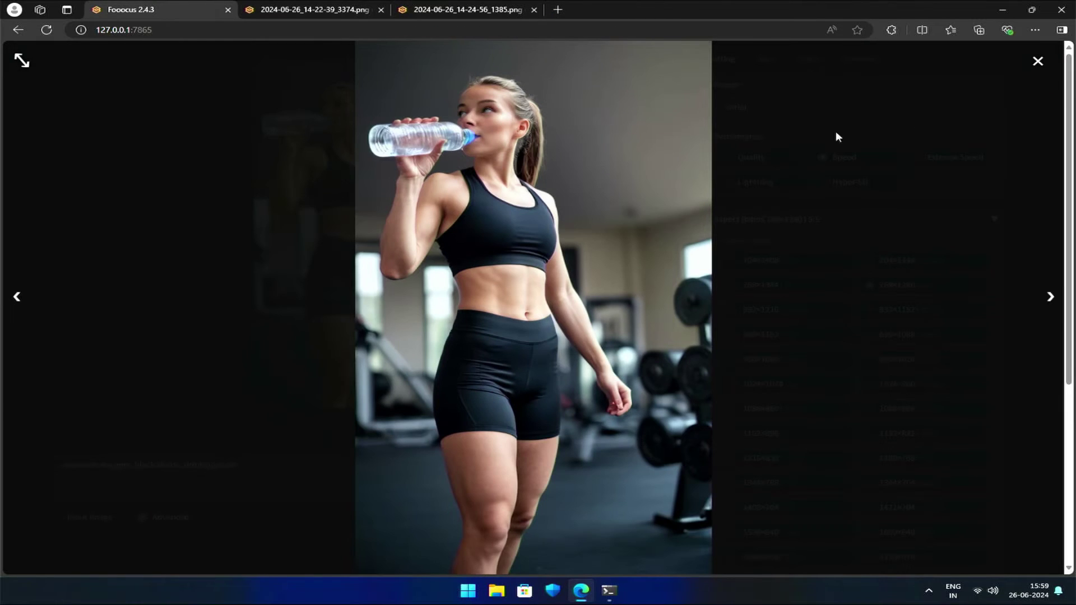
left_click(644, 253)
- Enable Input Image and load the generated gym image from the results into the inpaint canvas
scroll(35, 417, "down", 2)
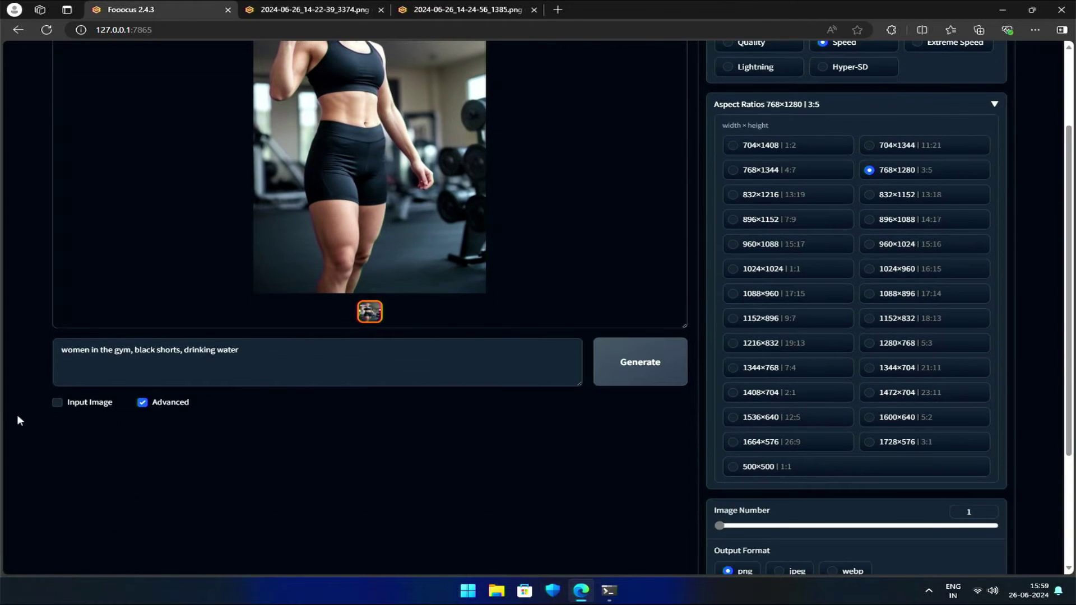
left_click(73, 407)
scroll(147, 407, "down", 5)
scroll(291, 377, "up", 3)
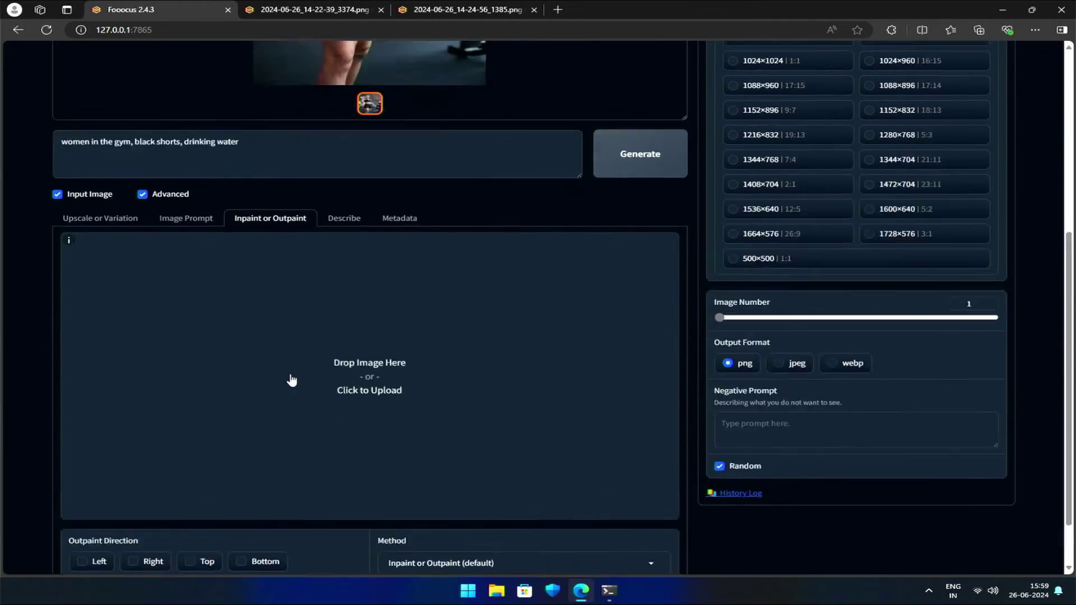
left_click_drag(353, 158, 395, 527)
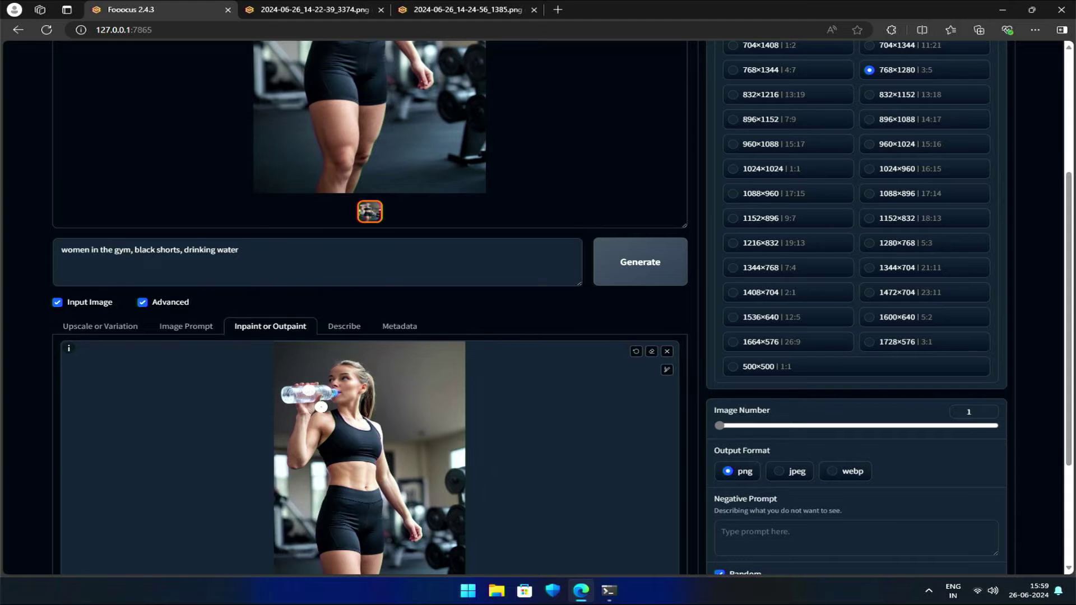
- Reduce the brush size slightly and mask the water bottle and the hand holding it on the gym image
scroll(571, 140, "down", 3)
scroll(572, 143, "up", 2, "ctrl")
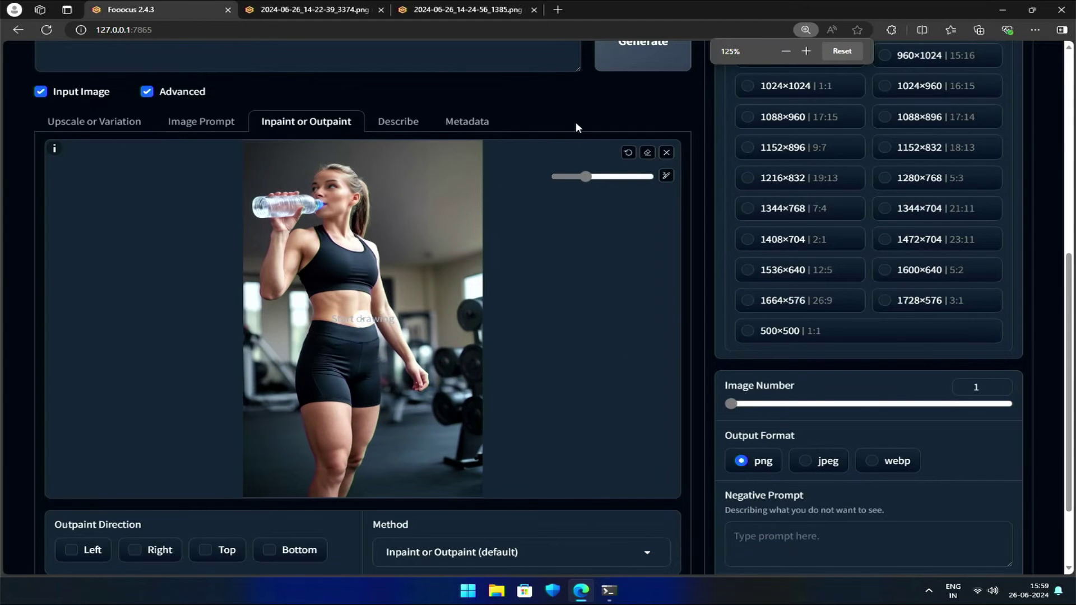
scroll(577, 123, "up", 1, "ctrl")
scroll(576, 123, "up", 2, "ctrl")
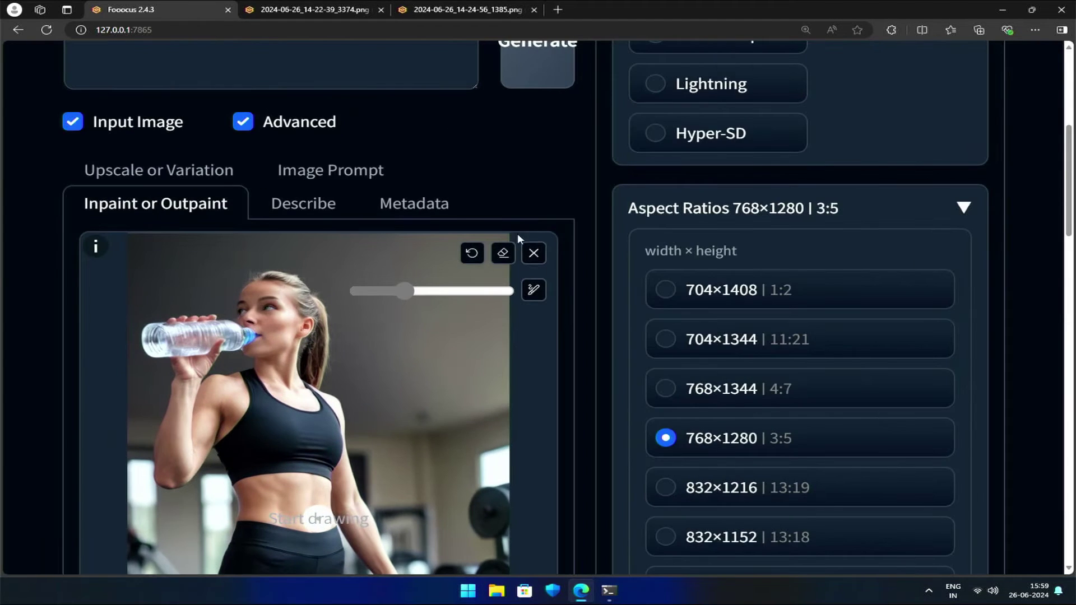
mouse_move(404, 290)
left_mouse_down()
mouse_move(427, 291)
mouse_move(388, 295)
mouse_move(400, 297)
left_mouse_up()
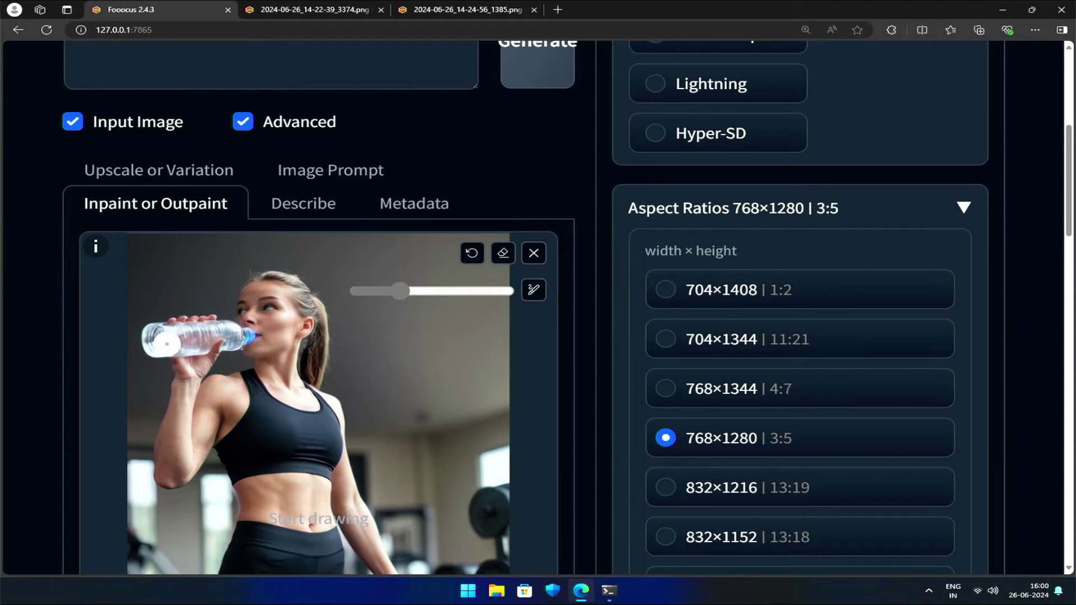
mouse_move(158, 335)
left_mouse_down()
mouse_move(163, 348)
mouse_move(252, 339)
mouse_move(161, 331)
mouse_move(185, 373)
mouse_move(210, 354)
mouse_move(191, 317)
mouse_move(178, 343)
mouse_move(187, 392)
mouse_move(194, 360)
left_mouse_up()
- Set the inpaint method to Improve Detail (face, hand, eyes, etc.) with "detailed hand" as the additional prompt
scroll(258, 372, "down", 4)
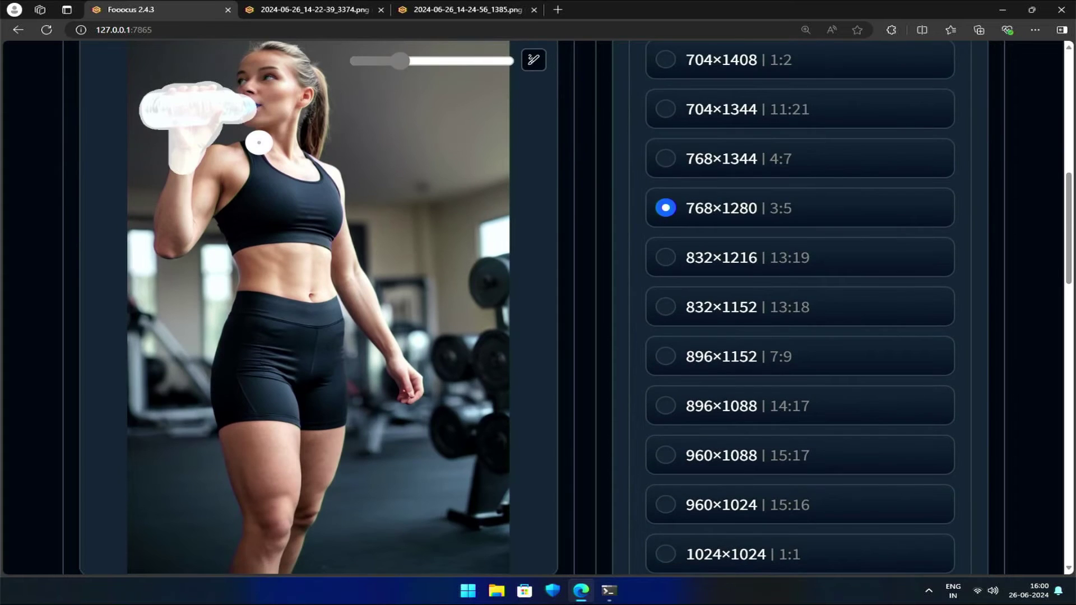
scroll(259, 142, "down", 7)
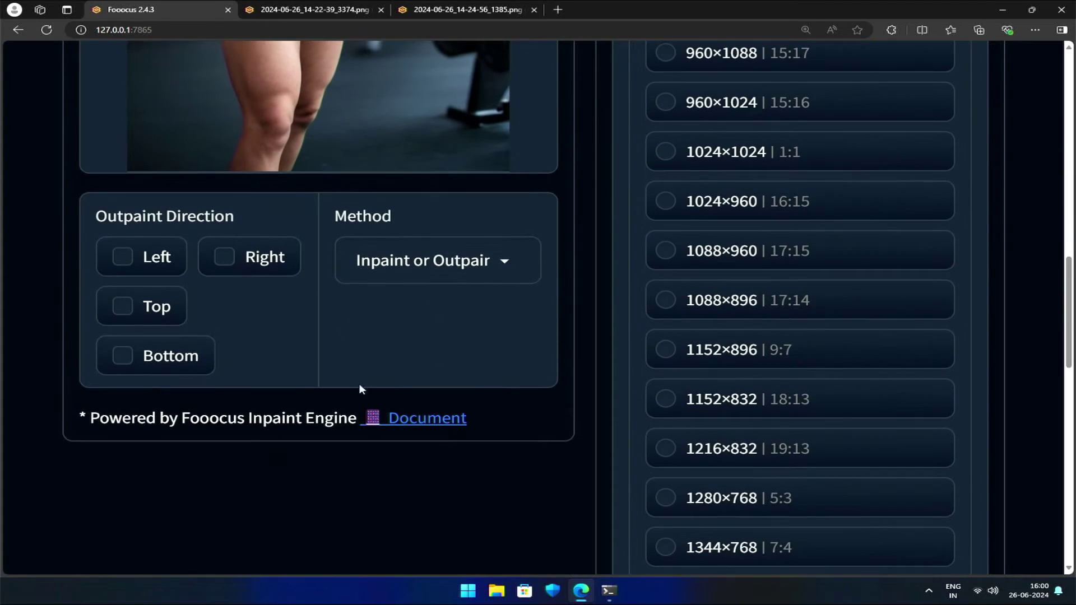
left_click(389, 265)
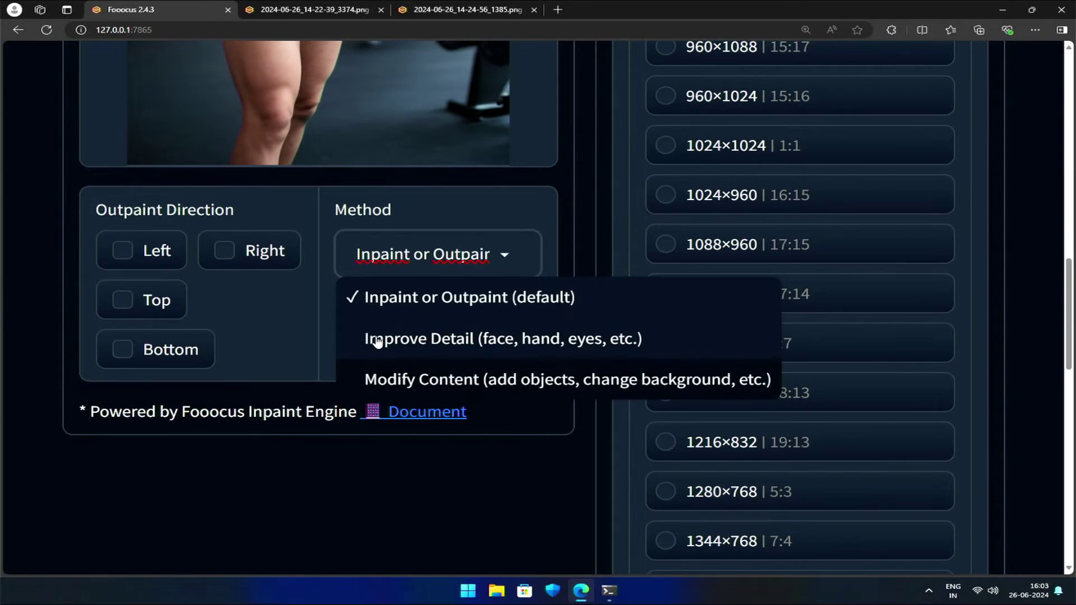
left_click(376, 341)
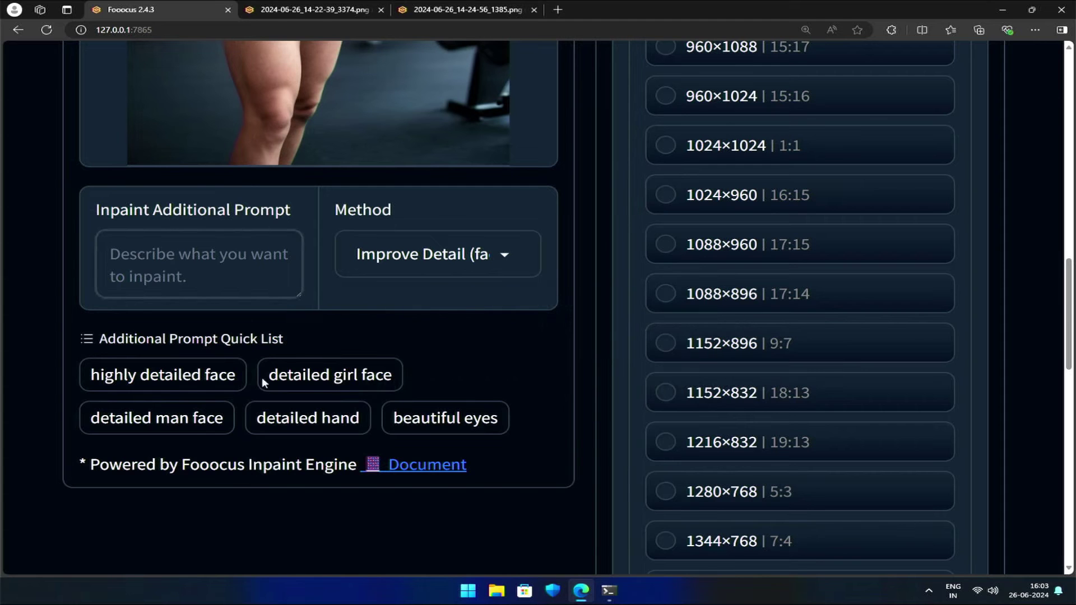
left_click(285, 420)
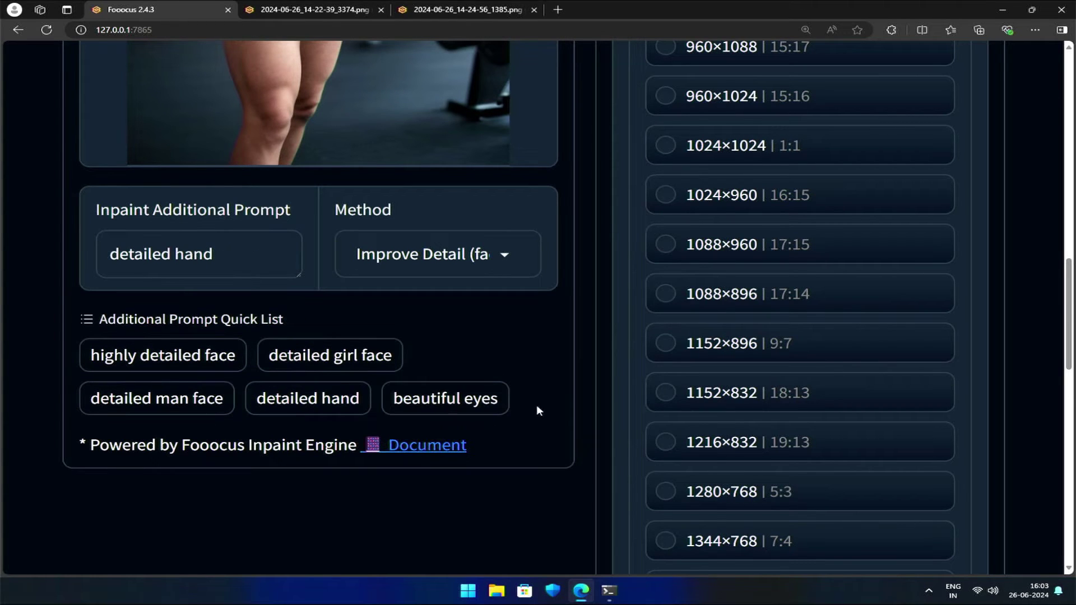
- Generate the gym image with the improved hand detail and enlarge the result
scroll(537, 408, "up", 15)
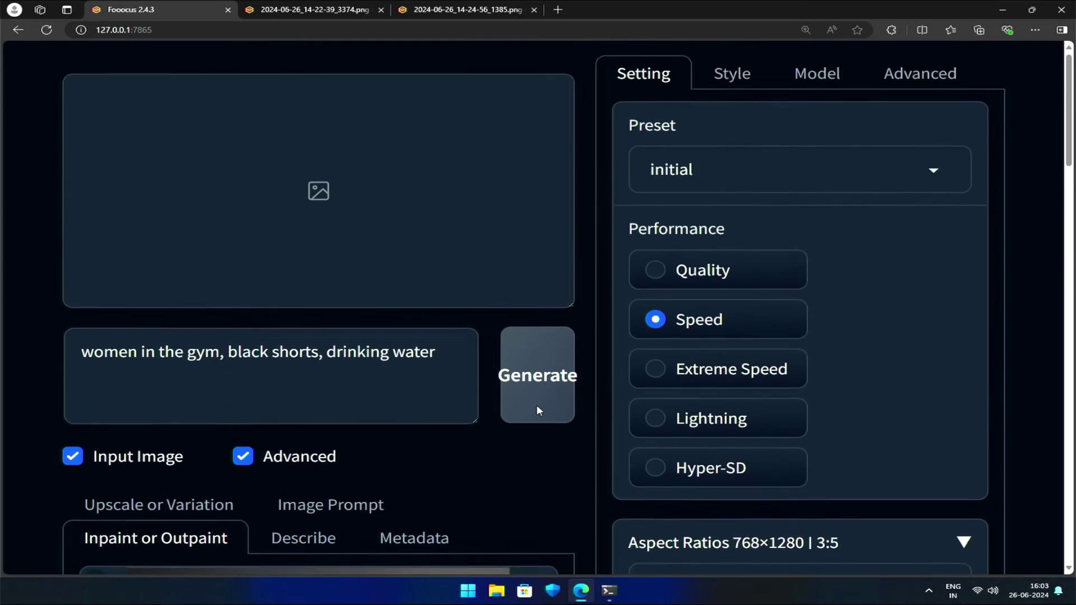
left_click(537, 385)
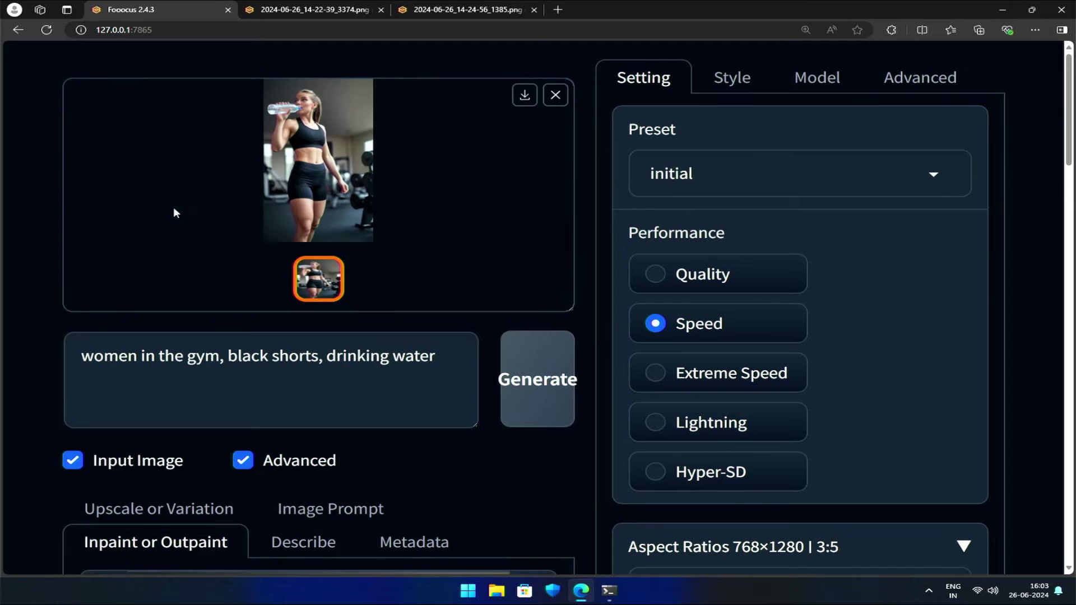
left_click(300, 178)
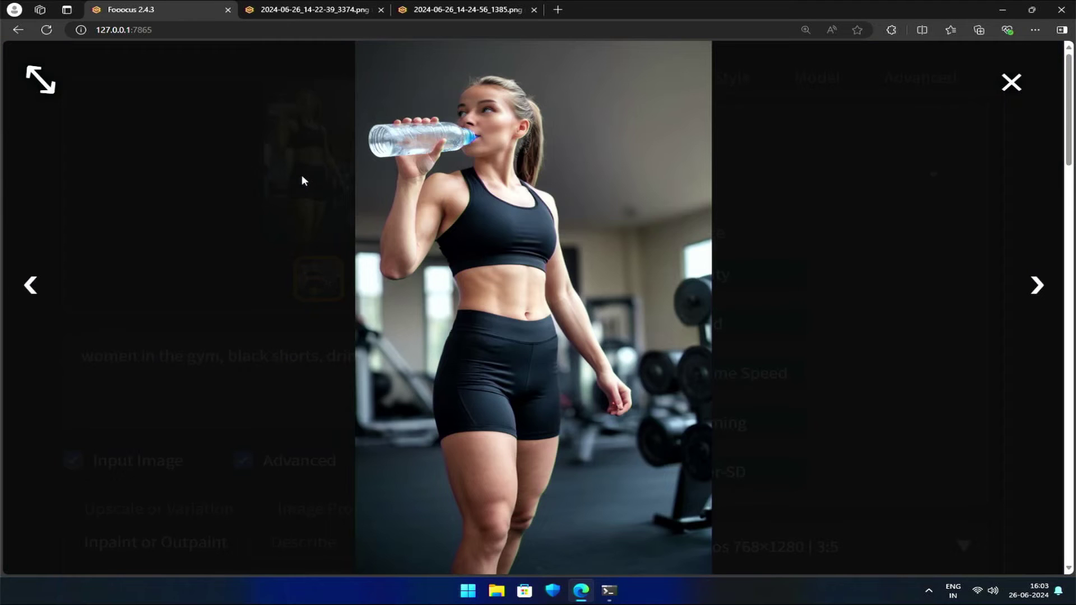
- Inspect the enlarged gym image in a separate browser tab, return to Fooocus and close the enlarged preview
right_click(435, 186)
left_click(460, 192)
left_click(314, 9)
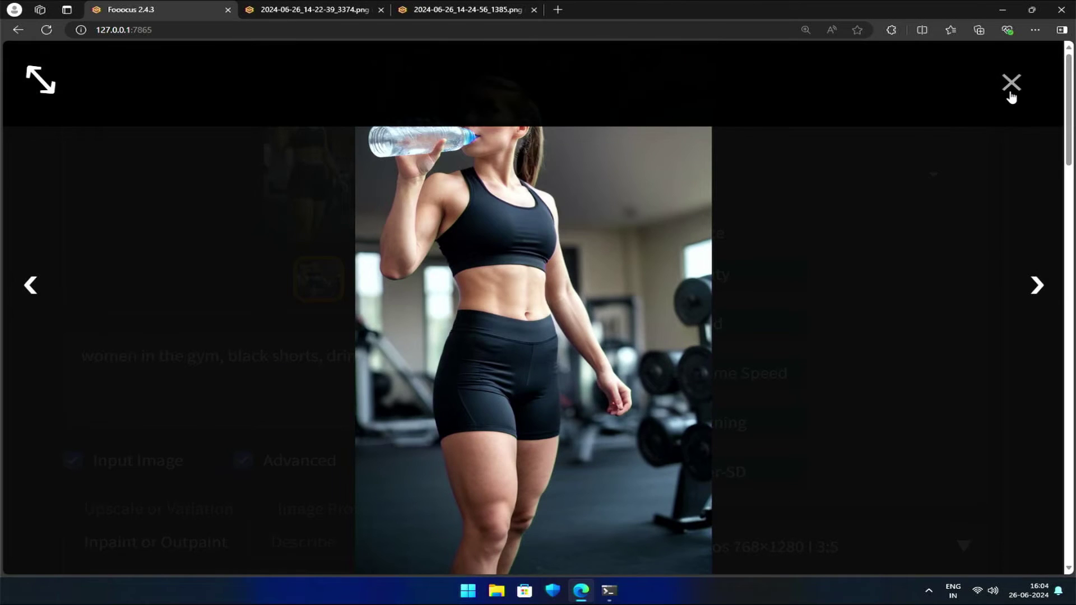
left_click(1011, 86)
- Set the inpaint method to Modify Content (add objects, change background, etc.)
scroll(480, 329, "down", 15)
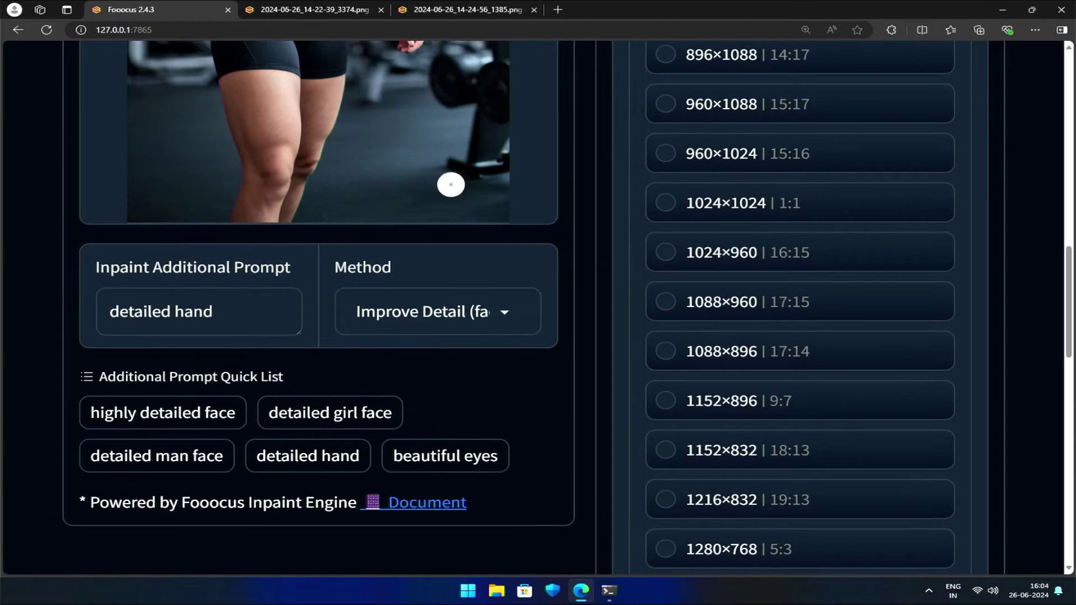
left_click(435, 311)
left_click(449, 268)
- Remove the old image from the inpaint canvas and load the newly generated gym image from the results
scroll(449, 271, "up", 14)
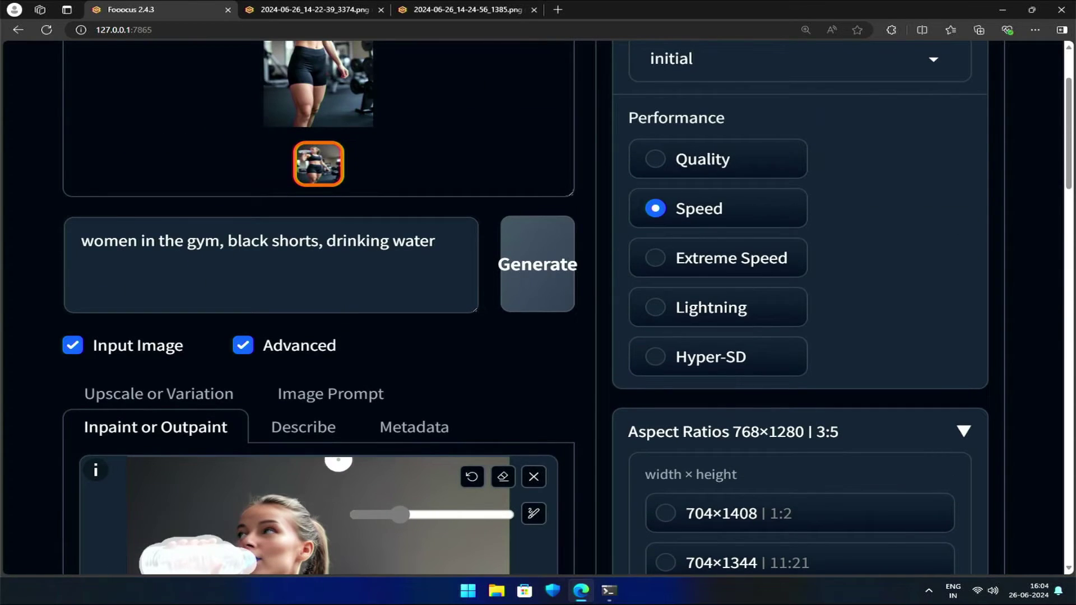
left_click(533, 477)
left_click_drag(328, 98, 303, 510)
scroll(312, 473, "down", 7)
- Reduce the brush size and mask the water bottle on the gym image
left_click(529, 112)
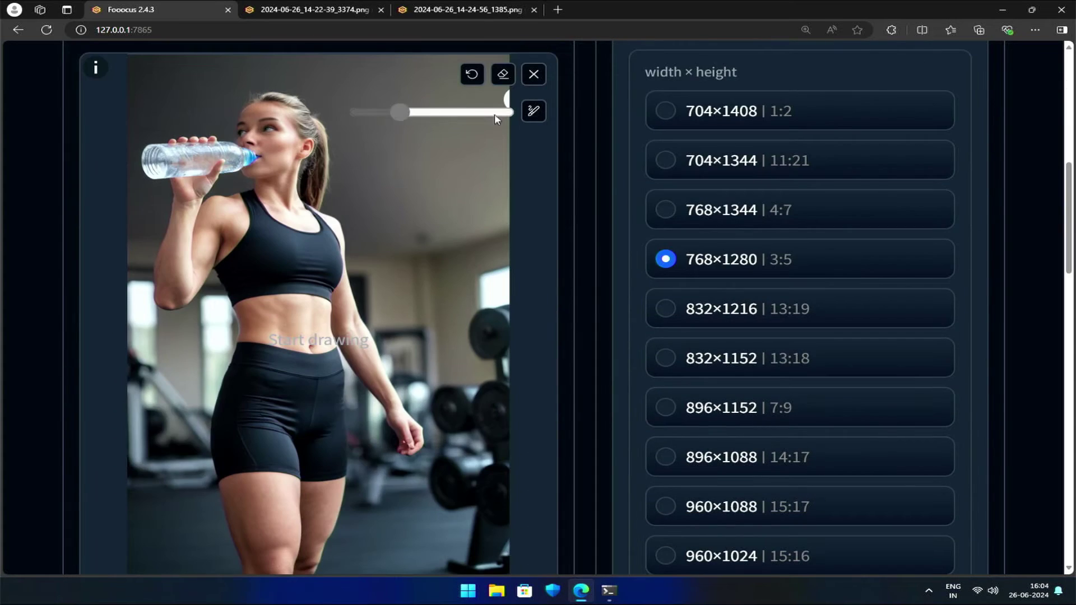
left_click_drag(361, 112, 383, 112)
mouse_move(213, 150)
left_mouse_down()
mouse_move(147, 171)
mouse_move(238, 166)
mouse_move(164, 163)
left_mouse_up()
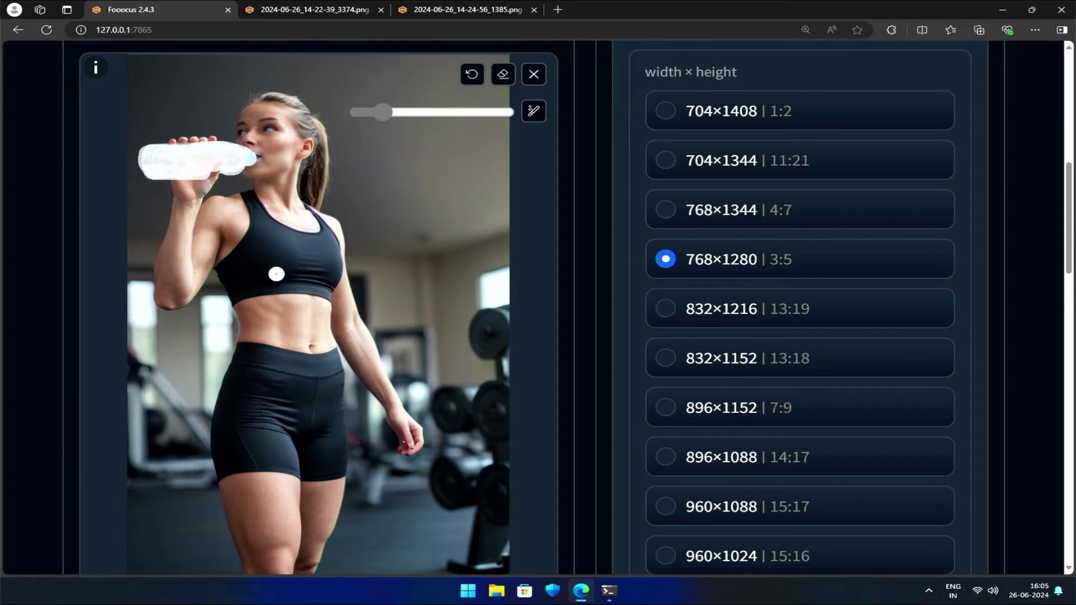
- Clear the "detailed hand" text from the inpaint additional prompt
scroll(288, 293, "down", 5)
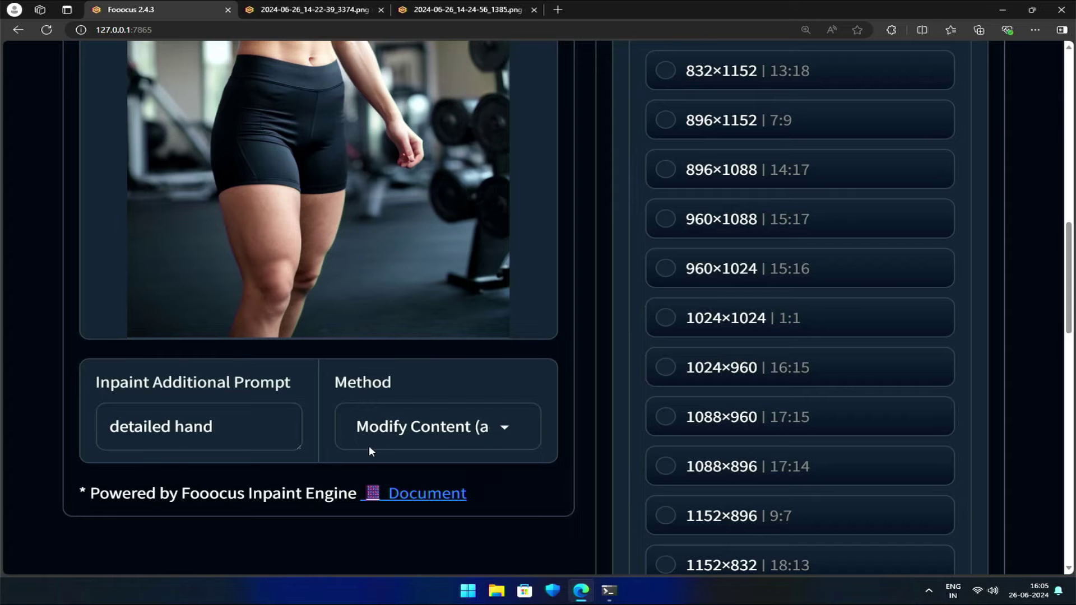
left_click_drag(236, 435, 71, 426)
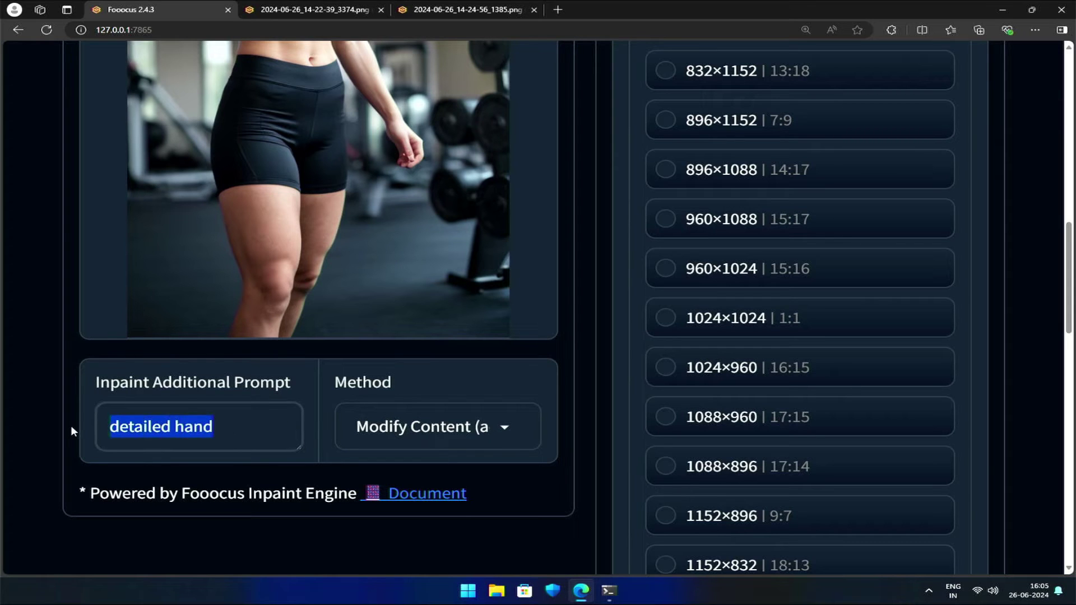
key("BackSpace")
- Generate the gym image with the masked bottle modified, view the result enlarged and close the preview
scroll(369, 490, "up", 11)
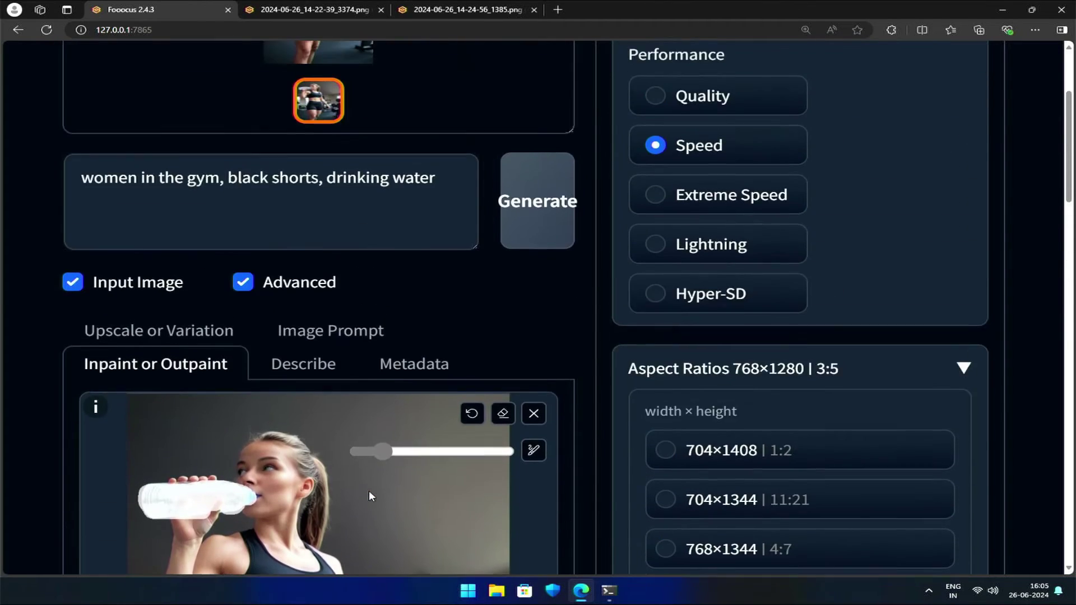
scroll(369, 490, "up", 4)
left_click(527, 379)
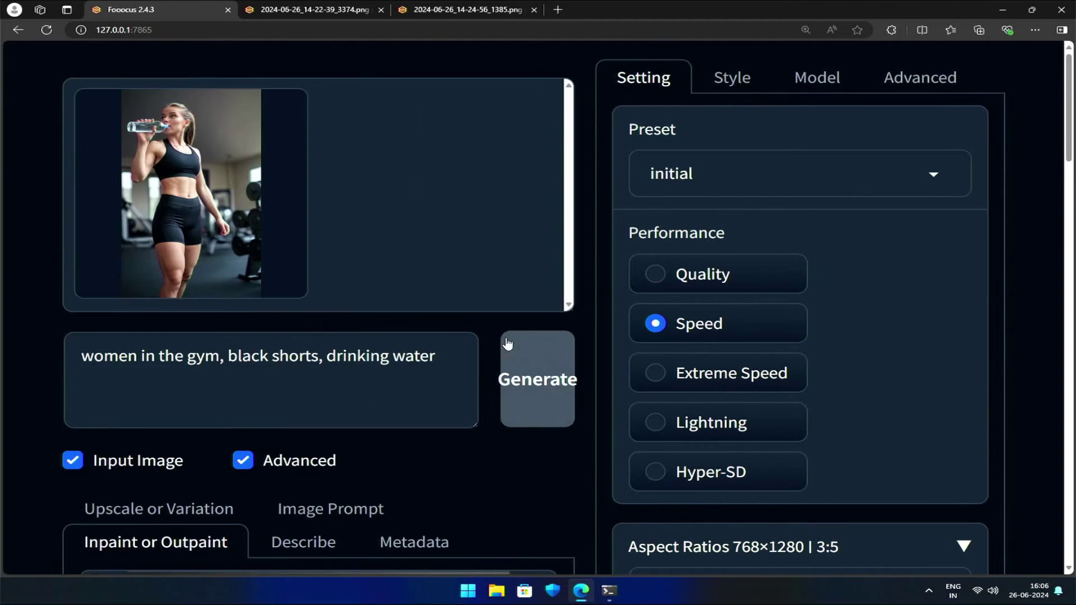
left_click(152, 184)
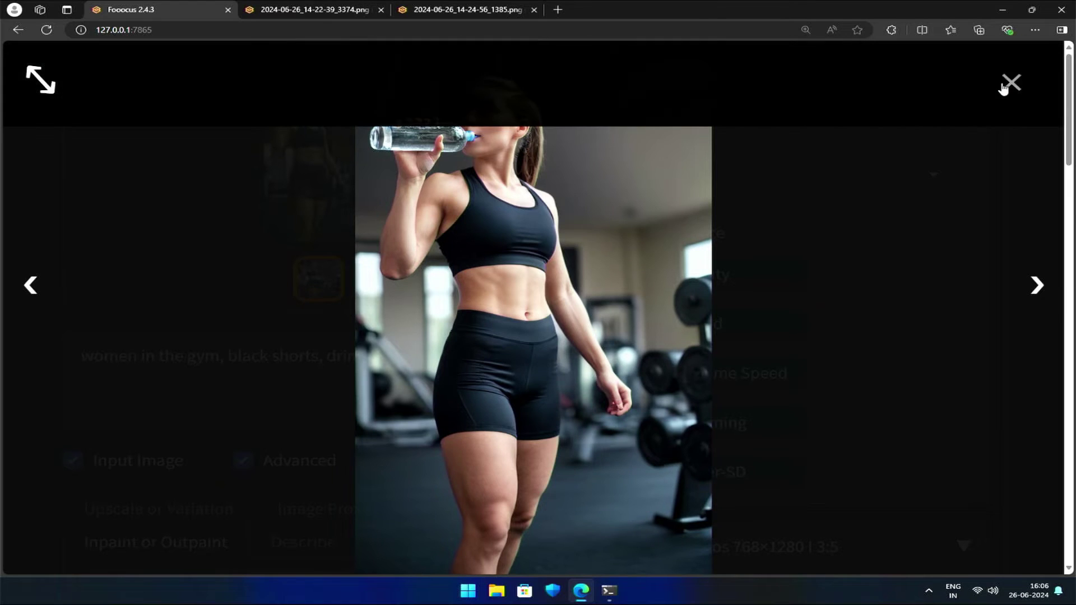
left_click(1012, 82)
- Clear the main prompt and set the inpaint additional prompt to "hand"
triple_click(331, 358)
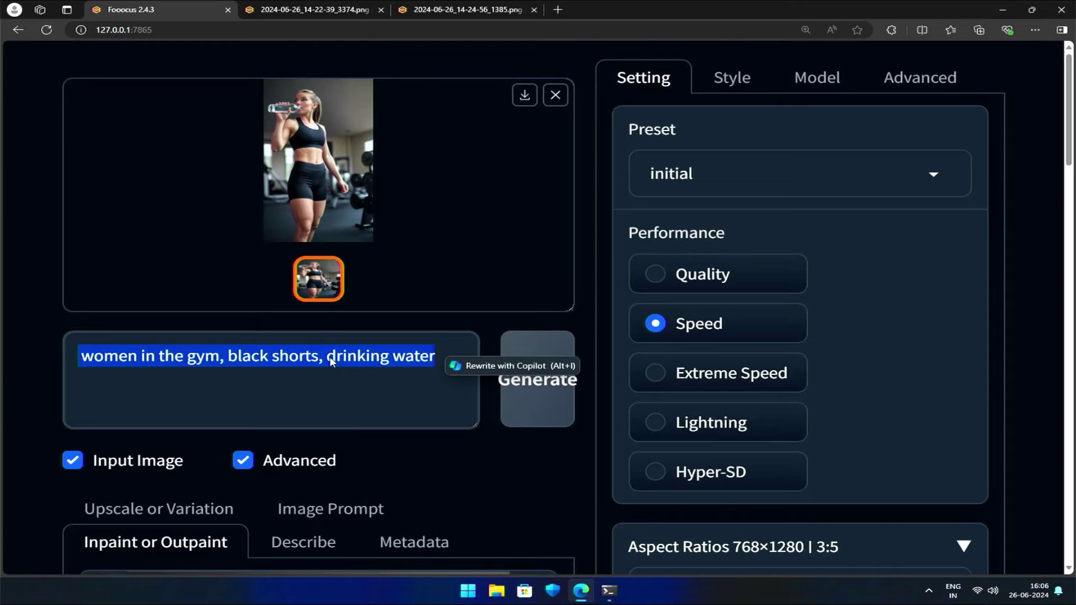
key("BackSpace")
scroll(42, 364, "down", 10)
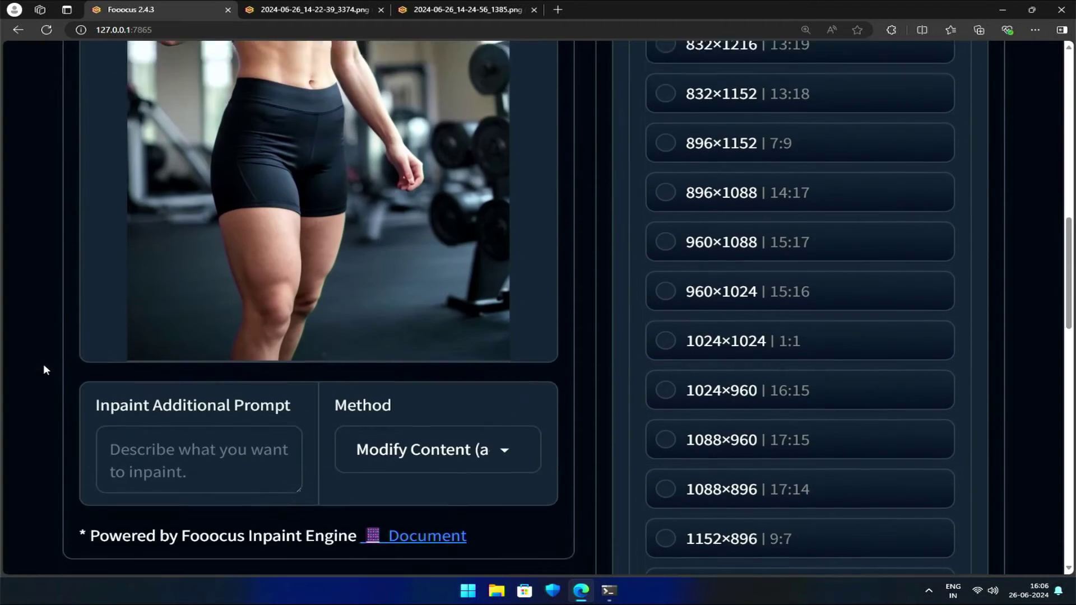
scroll(43, 364, "down", 2)
left_click(187, 372)
type("hand")
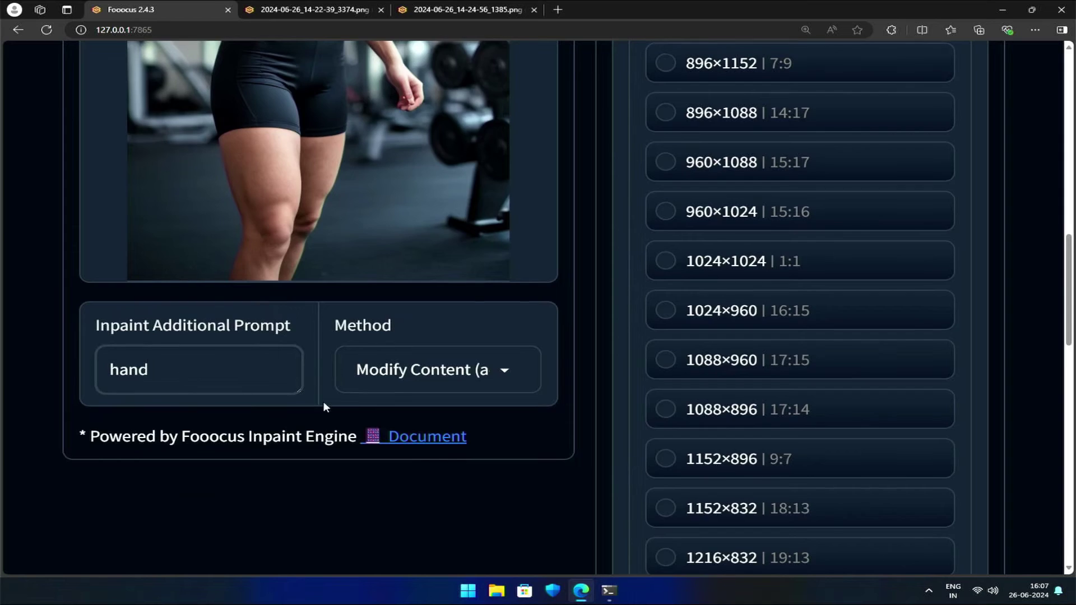
- Generate the gym image using only the "hand" inpaint prompt and enlarge the result
scroll(323, 401, "up", 12)
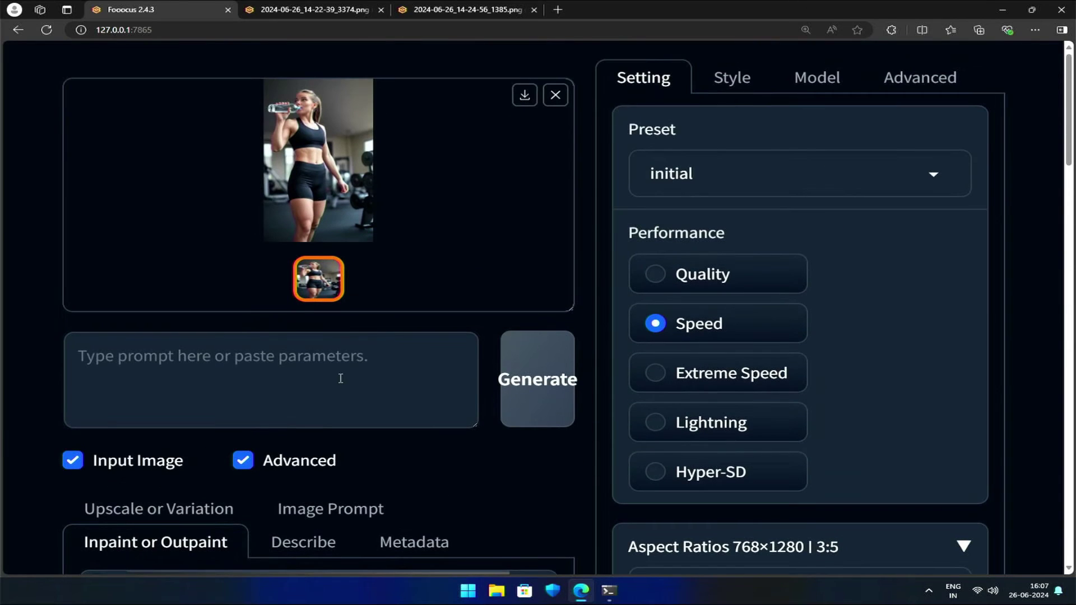
left_click(539, 377)
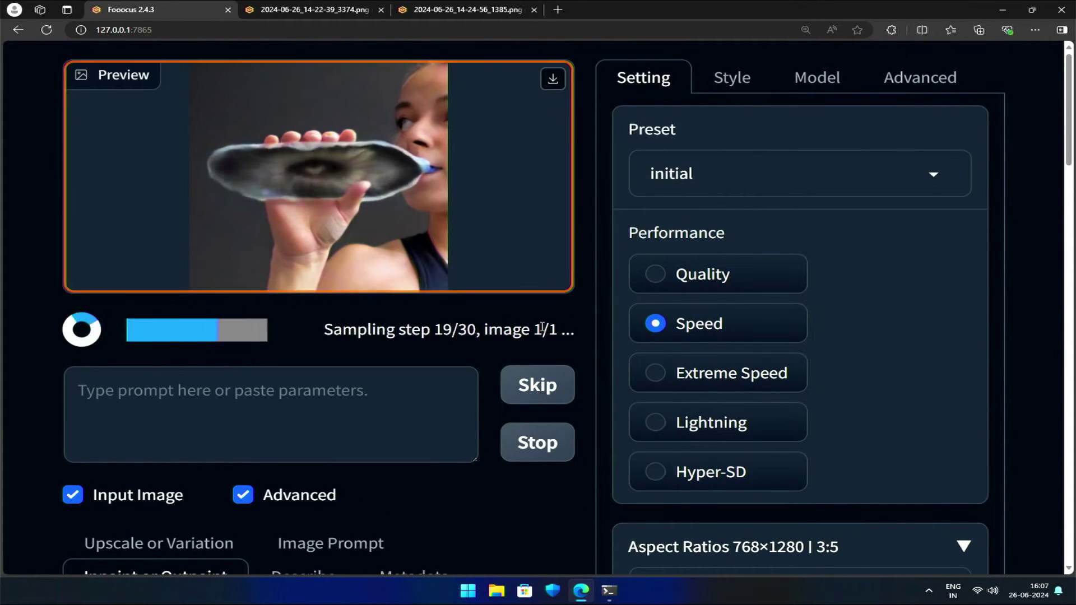
left_click(290, 264)
- Inspect the hand and bottle area of the result at full size in a separate browser tab, and return to the Fooocus page
right_click(455, 186)
left_click(488, 194)
left_click(314, 9)
left_click(346, 245)
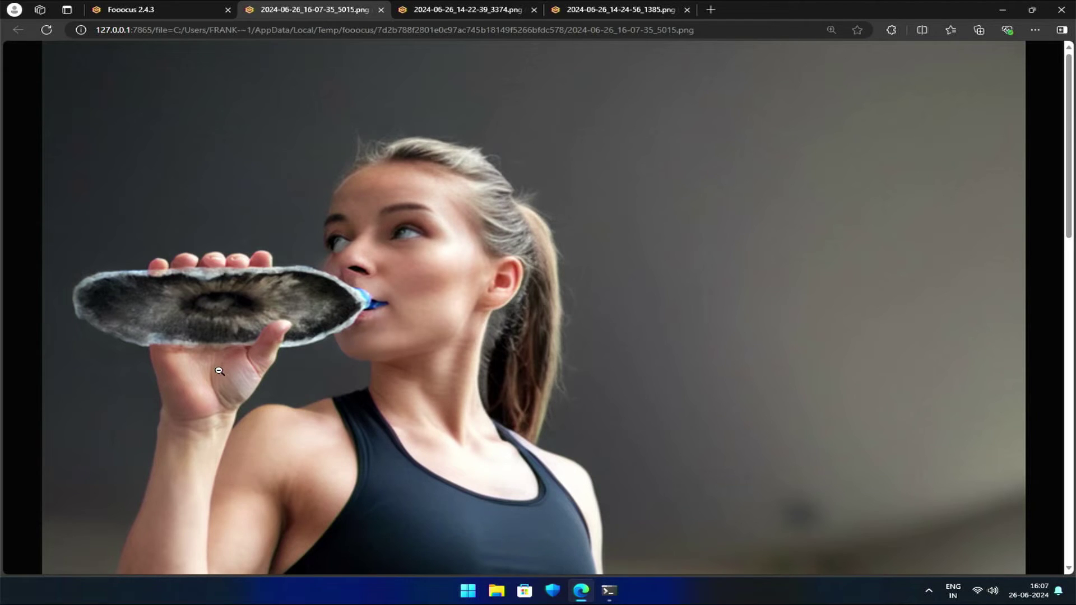
left_click(237, 310)
key("ctrl+w")
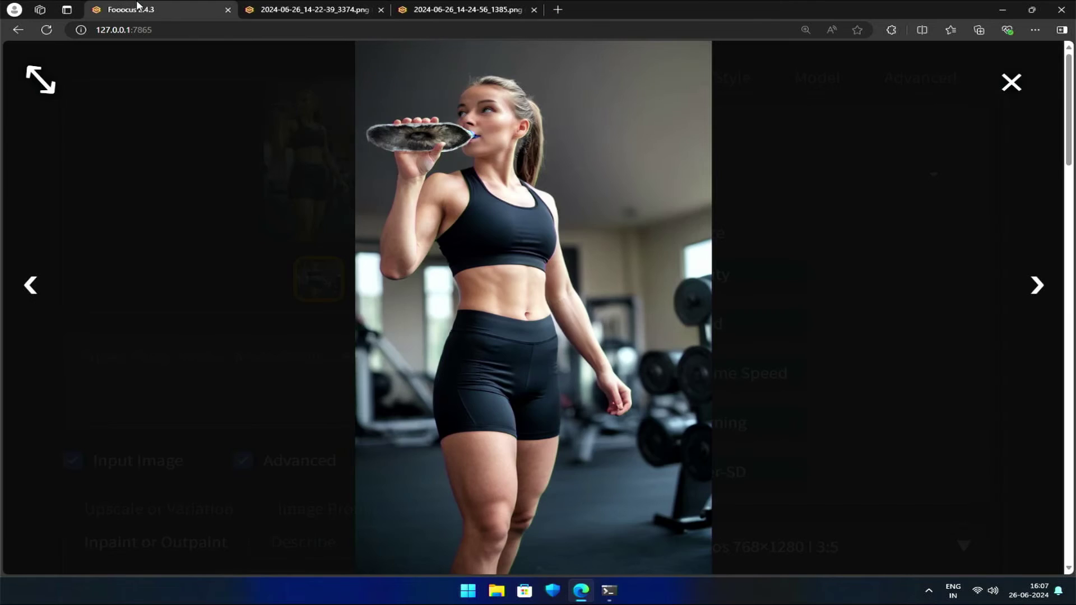
left_click(325, 284)
- Replace the inpaint canvas image with the newly generated result and mask the bottle together with the hand and wrist holding it
scroll(288, 304, "down", 5)
scroll(288, 304, "up", 3)
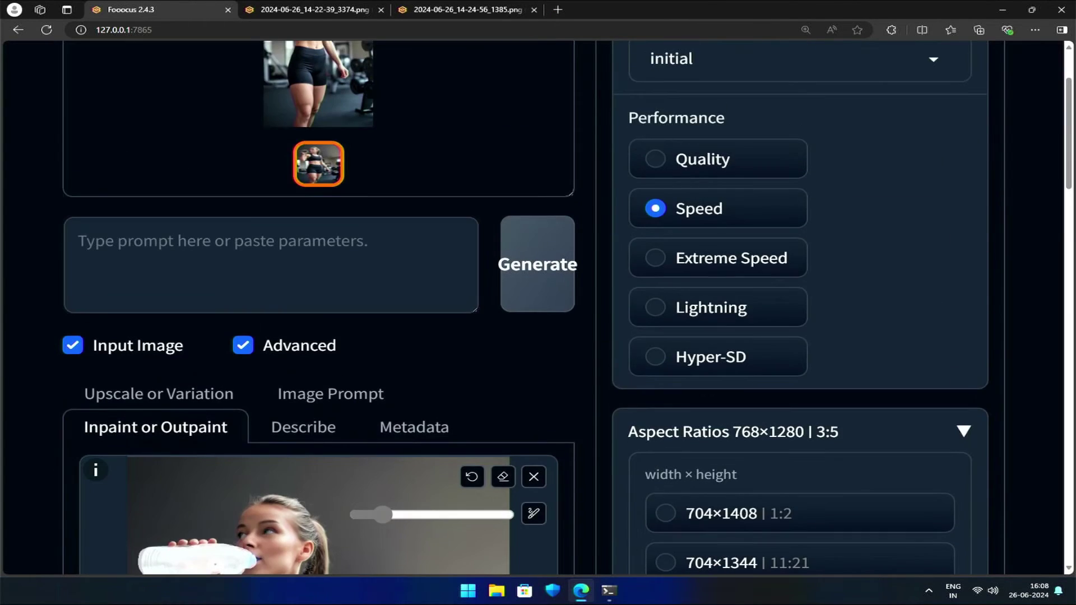
scroll(539, 308, "up", 2)
scroll(320, 187, "down", 2)
left_click(532, 480)
left_click_drag(329, 113, 291, 515)
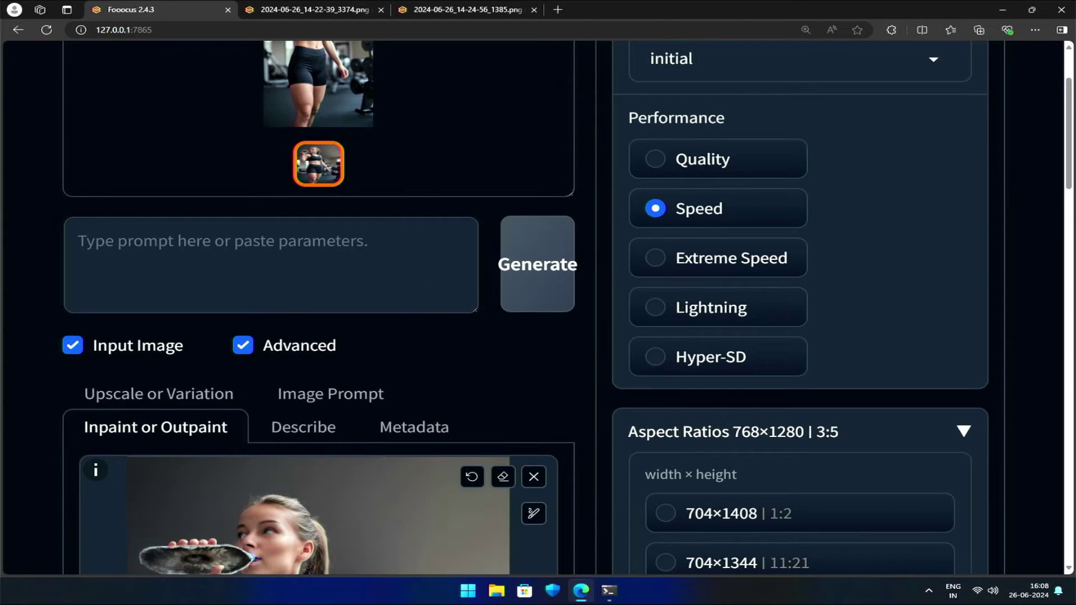
scroll(244, 339, "down", 6)
mouse_move(250, 213)
left_mouse_down()
mouse_move(210, 229)
mouse_move(180, 276)
mouse_move(178, 239)
mouse_move(147, 216)
mouse_move(169, 203)
mouse_move(247, 212)
mouse_move(169, 217)
mouse_move(188, 241)
left_mouse_up()
- Set the inpaint additional prompt to "empty hand"
scroll(189, 216, "down", 6)
scroll(189, 216, "down", 5)
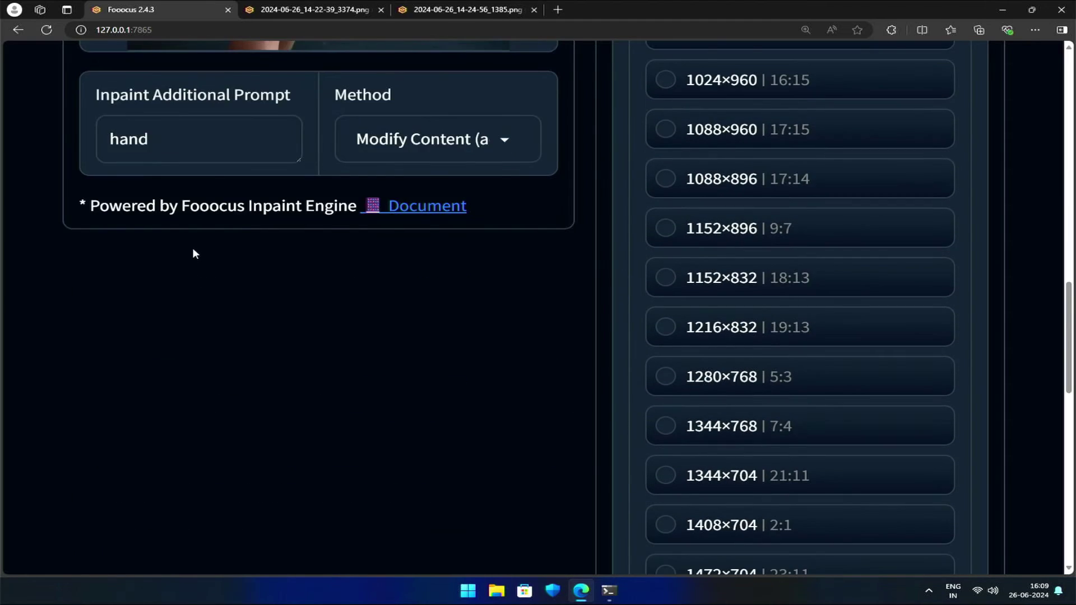
scroll(193, 253, "up", 2)
left_click(185, 255)
key("BackSpace")
key("BackSpace")
key("BackSpace")
key("BackSpace")
type("empty hand")
- Generate the gym image with the "empty hand" prompt and enlarge the result
scroll(385, 338, "up", 12)
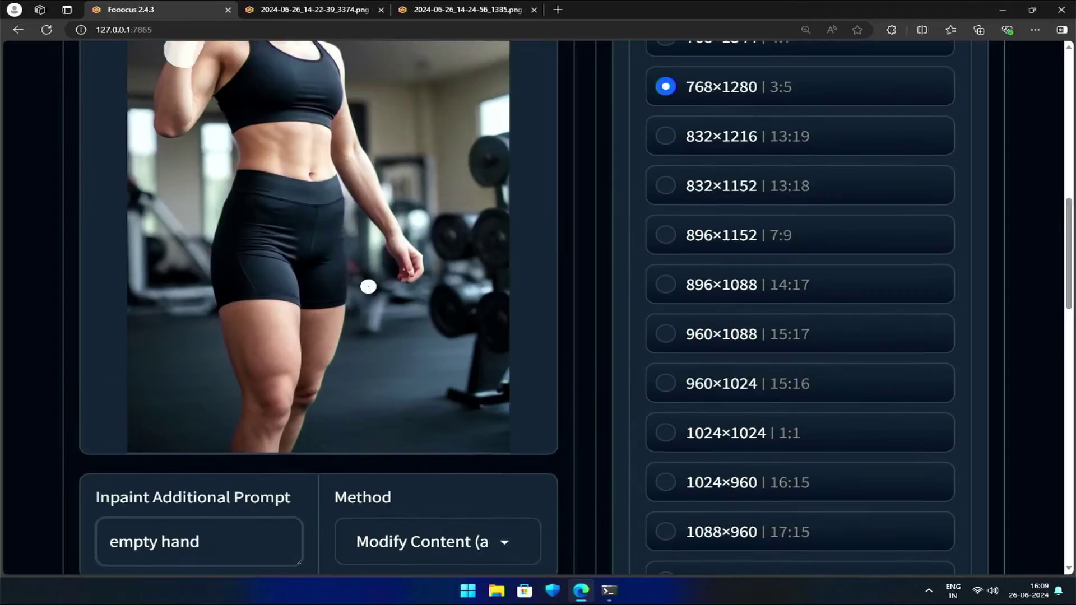
scroll(477, 289, "up", 3)
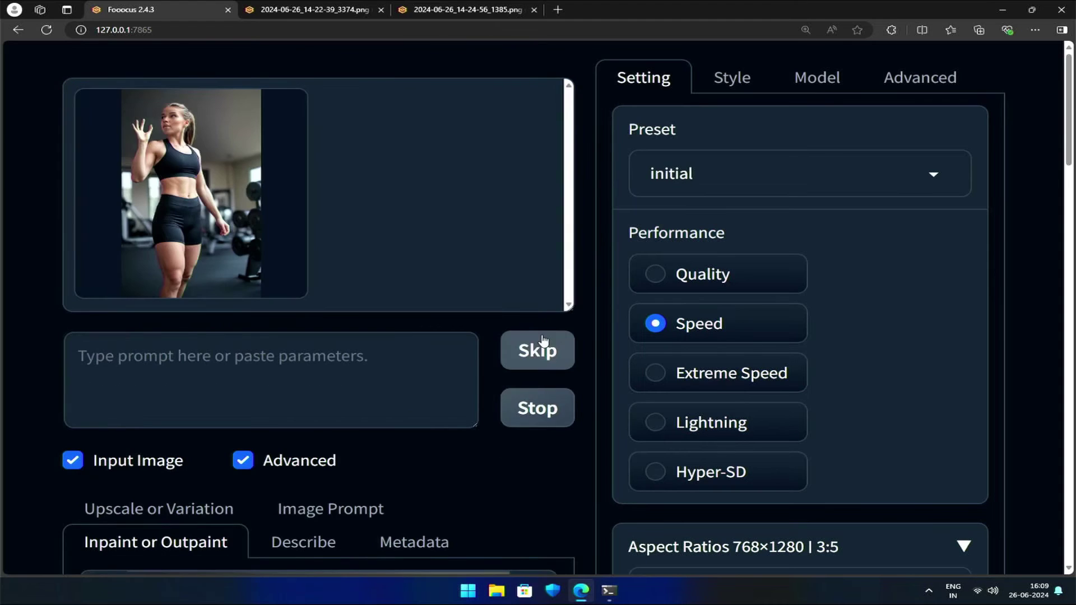
left_click(298, 168)
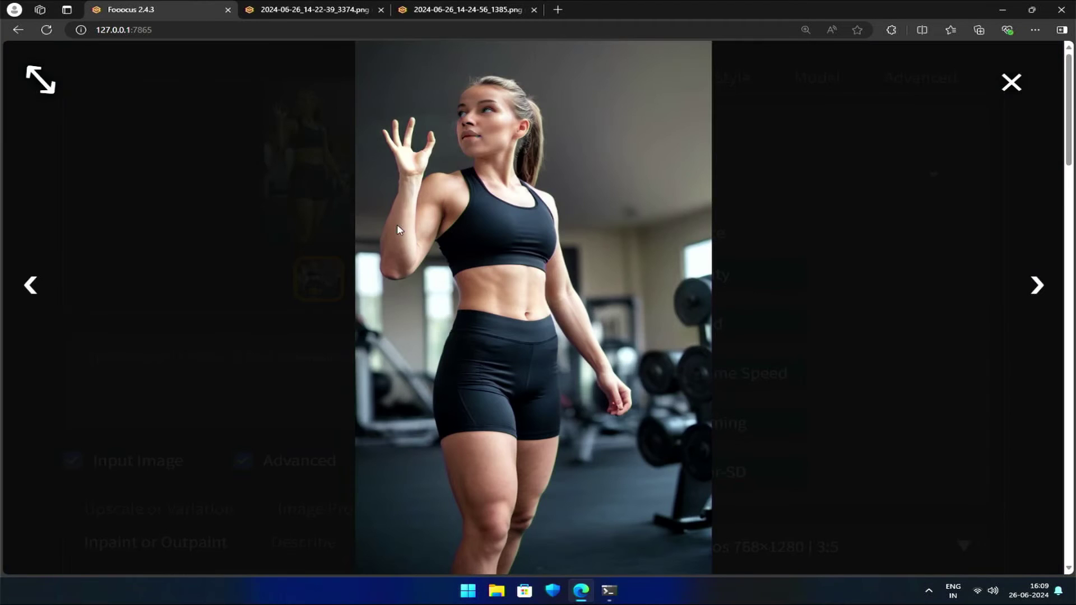
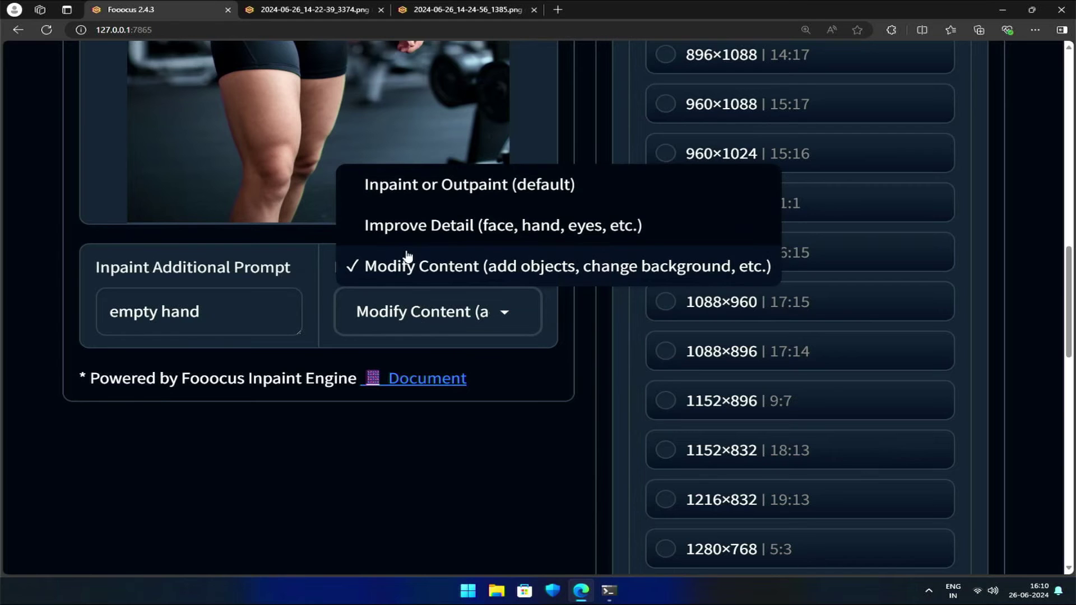
- Set the inpaint method to Improve Detail (face, hand, eyes, etc.) with "detailed hand", and mask the raised hand and wrist
left_click(406, 231)
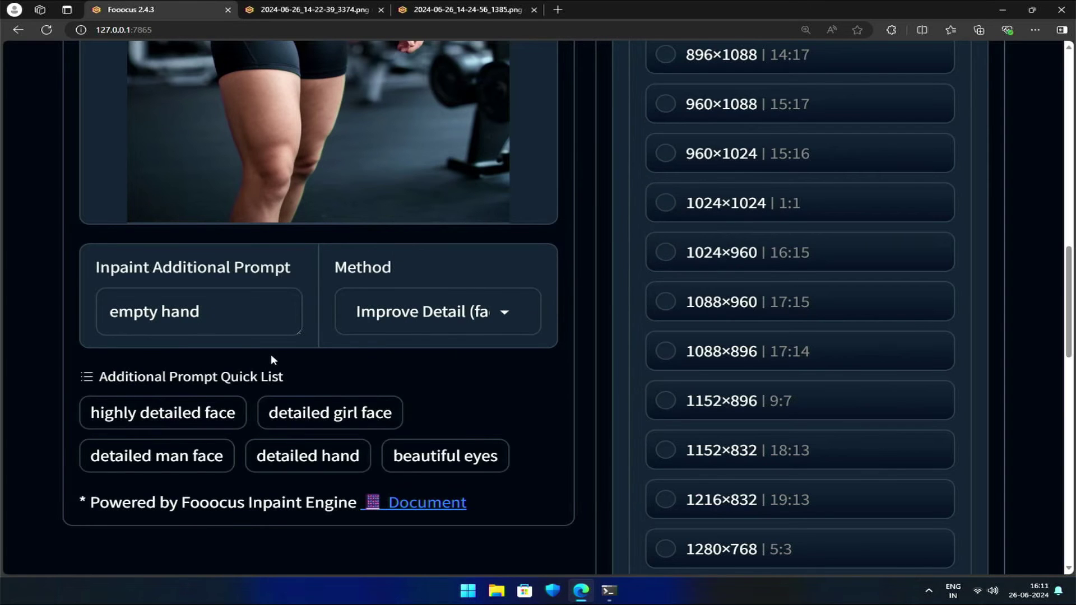
left_click(278, 455)
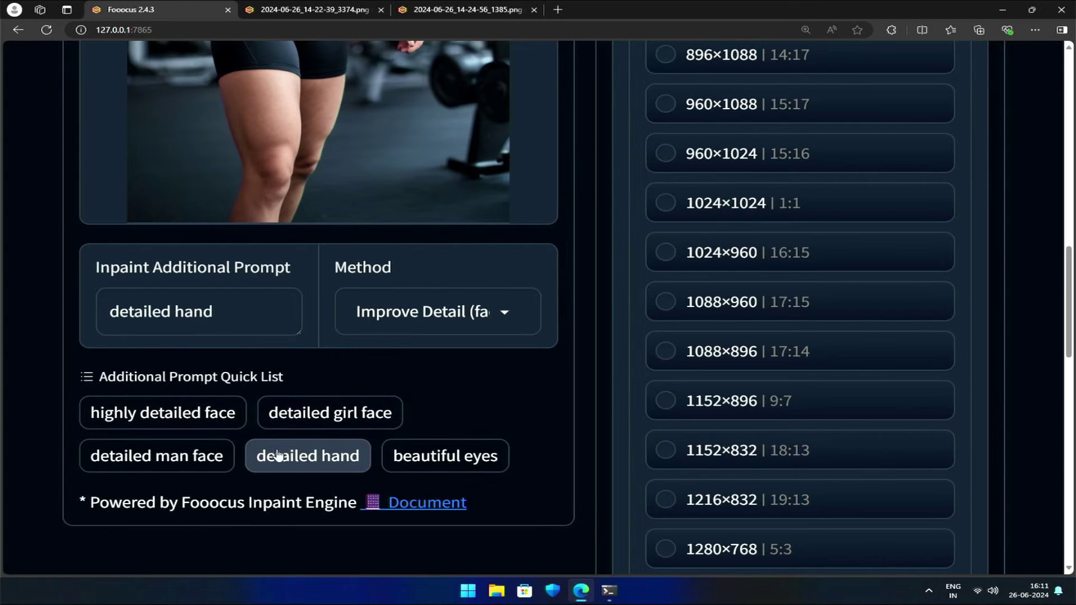
scroll(317, 340, "up", 10)
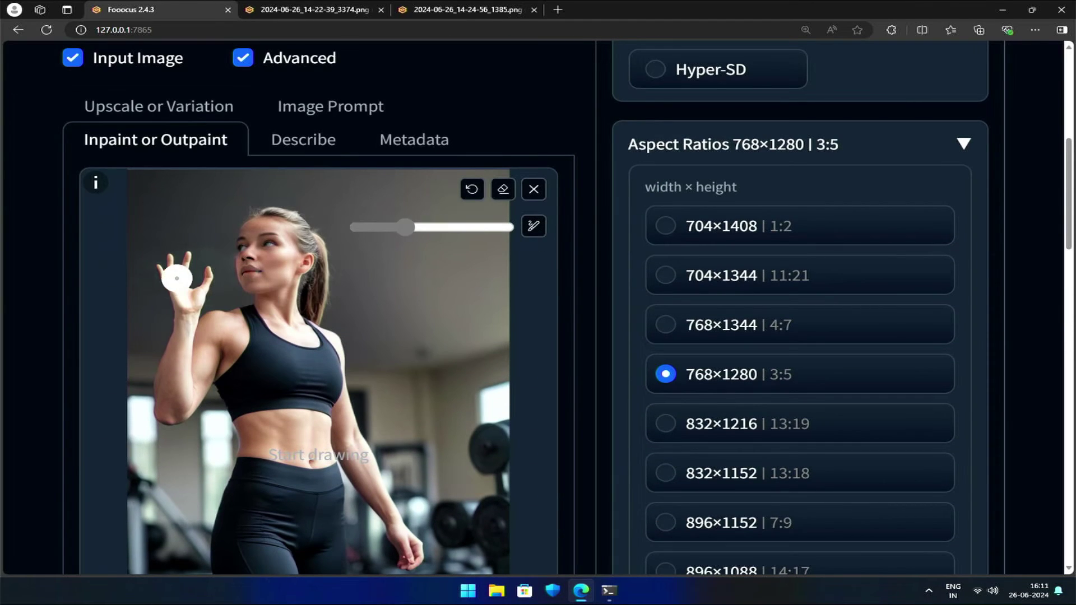
mouse_move(168, 271)
left_mouse_down()
mouse_move(185, 325)
mouse_move(185, 268)
left_mouse_up()
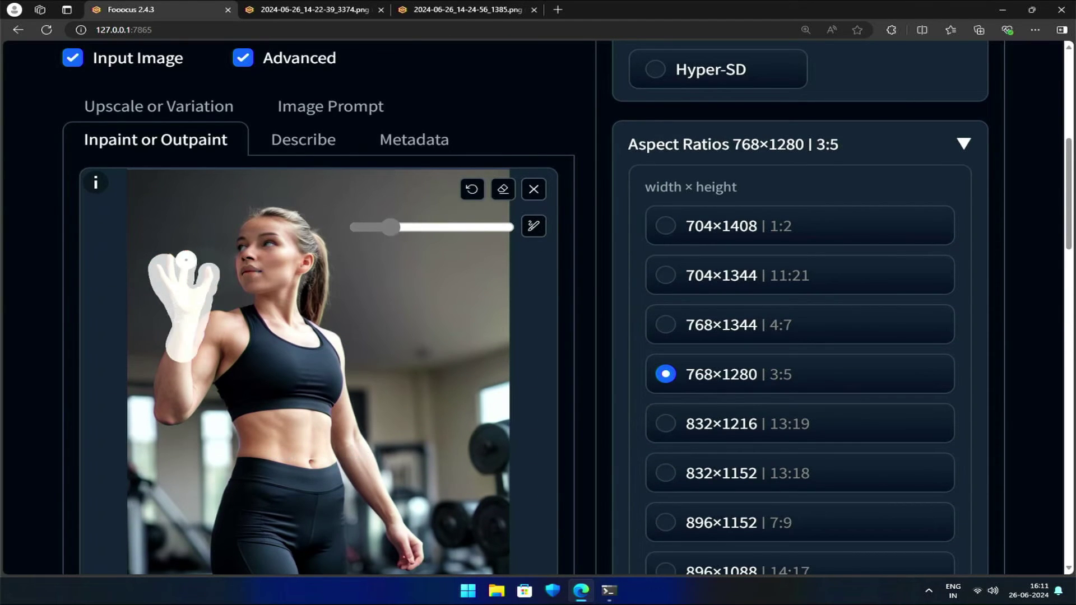
- Generate the image with the raised hand's detail improved, view the result enlarged and close the preview
scroll(543, 315, "up", 7)
left_click(535, 370)
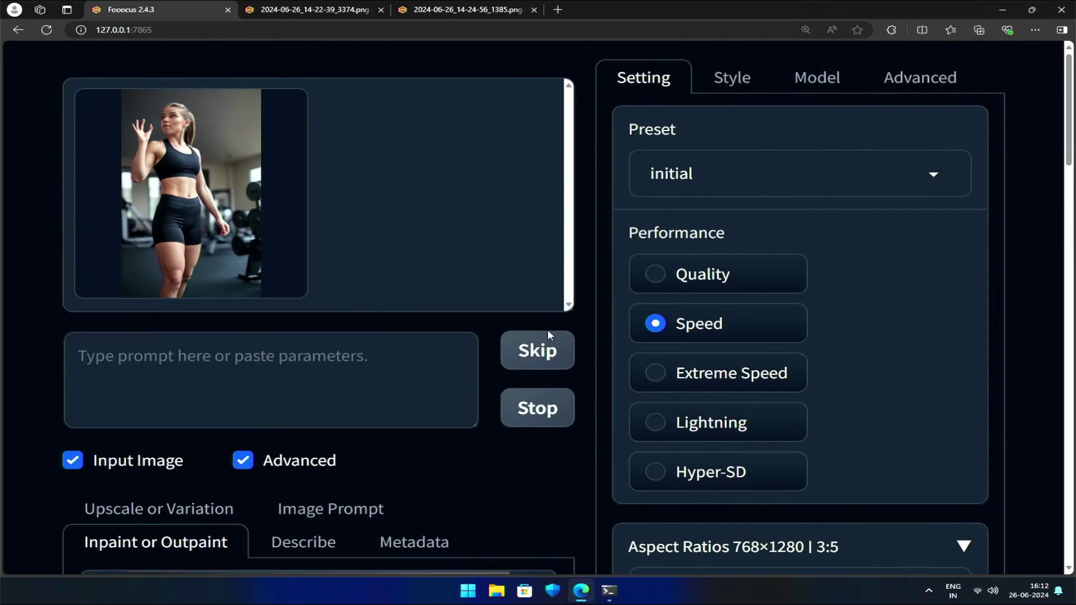
left_click(271, 258)
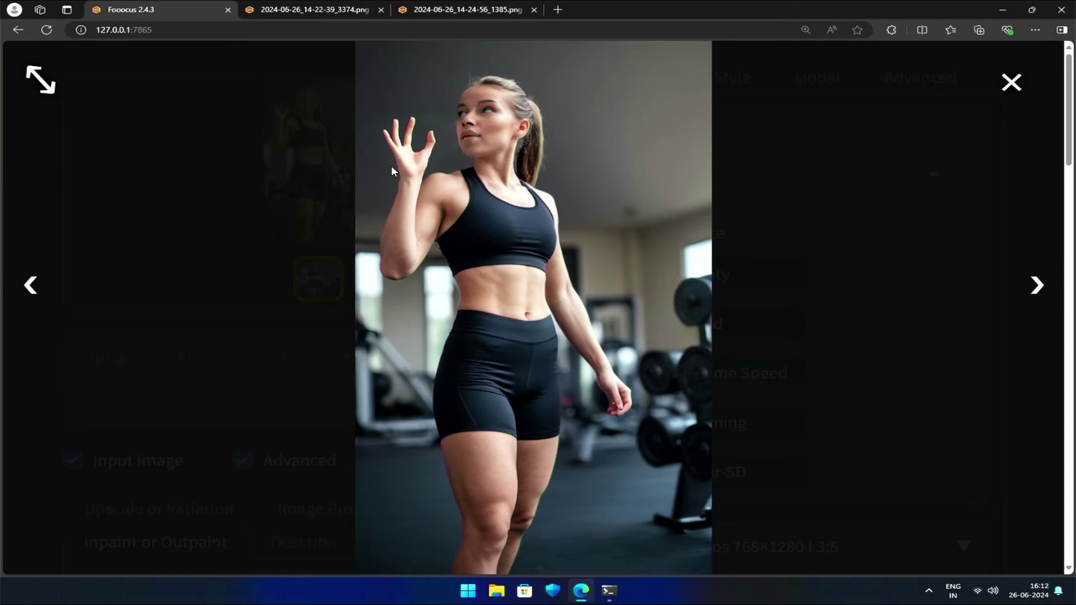
left_click(1012, 82)
- Examine the raised hand's mask on the inpaint canvas and the additional prompt and method settings
scroll(421, 337, "down", 4)
scroll(420, 336, "down", 9)
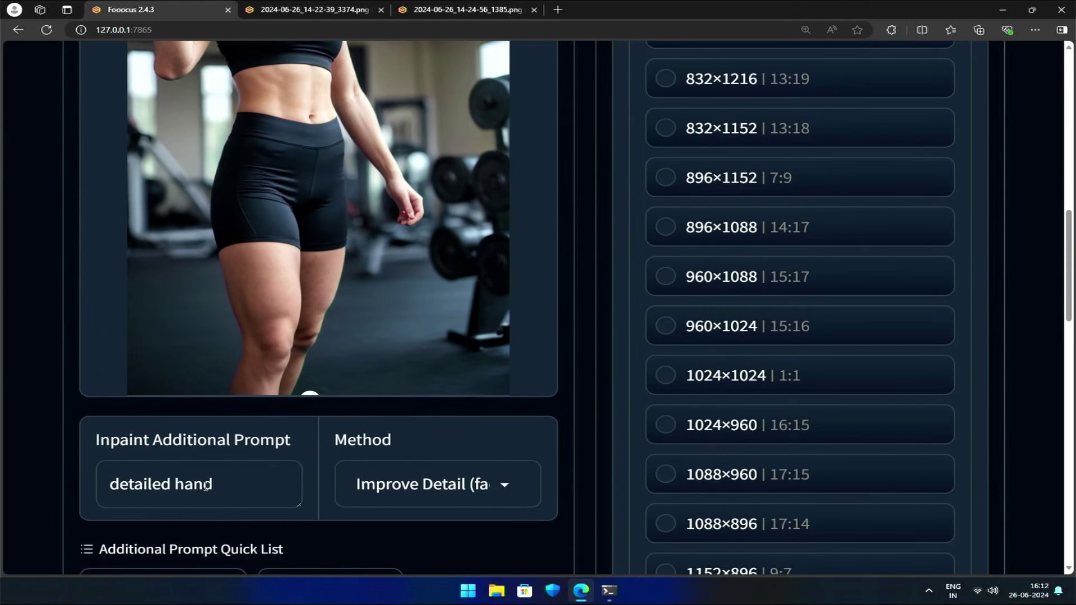
scroll(163, 458, "up", 4)
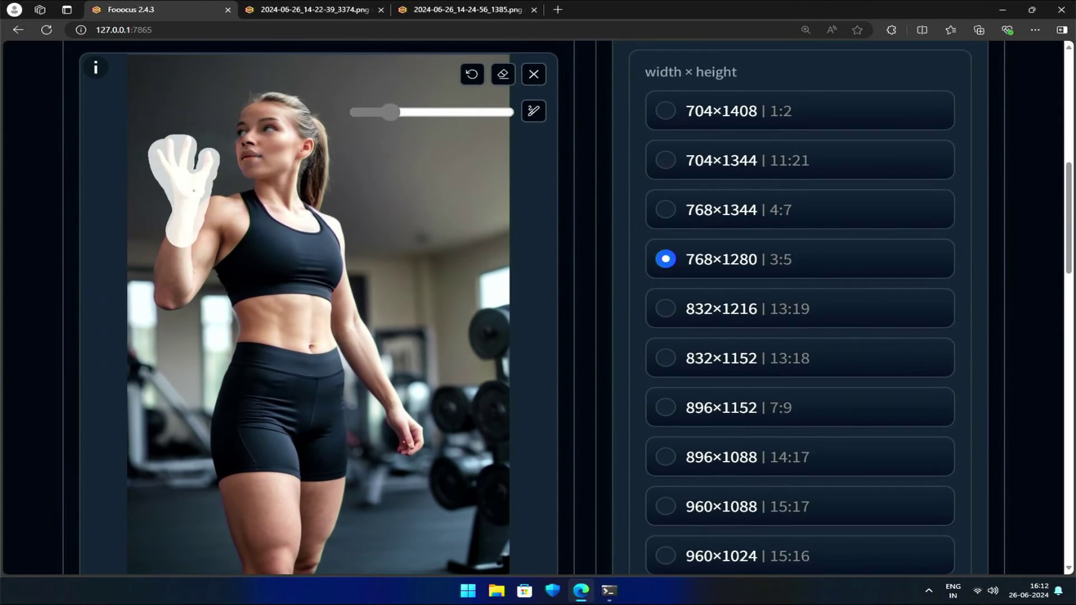
scroll(190, 374, "down", 4)
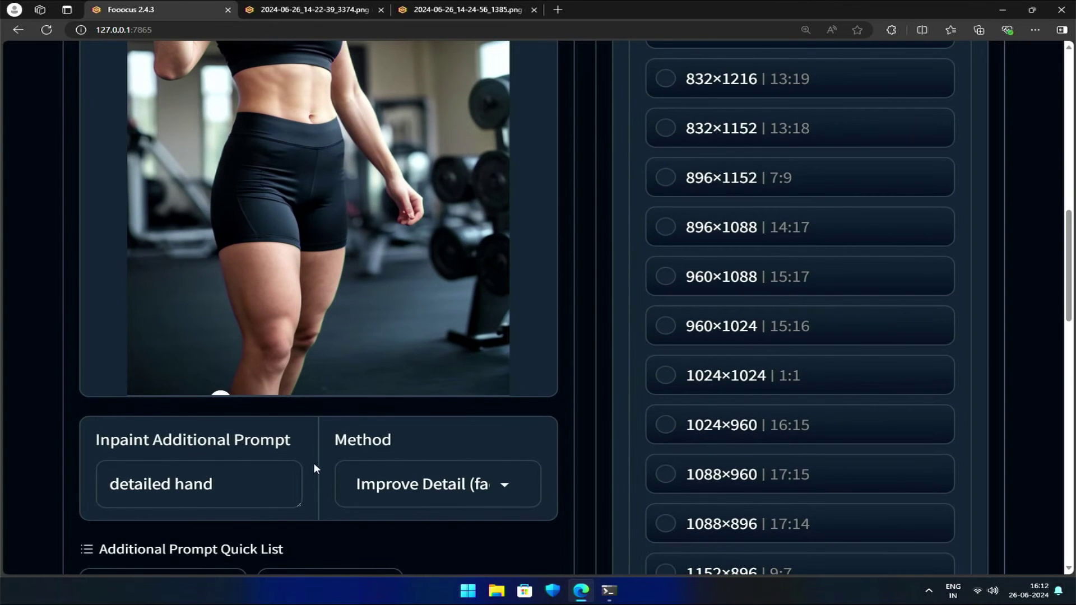
scroll(468, 456, "up", 5)
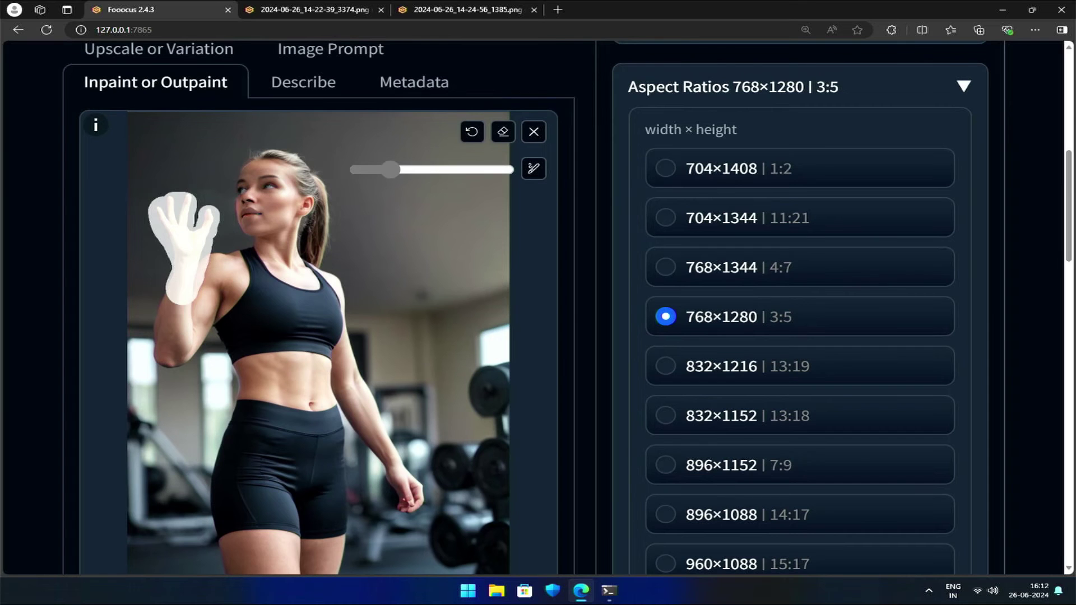
scroll(454, 458, "down", 7)
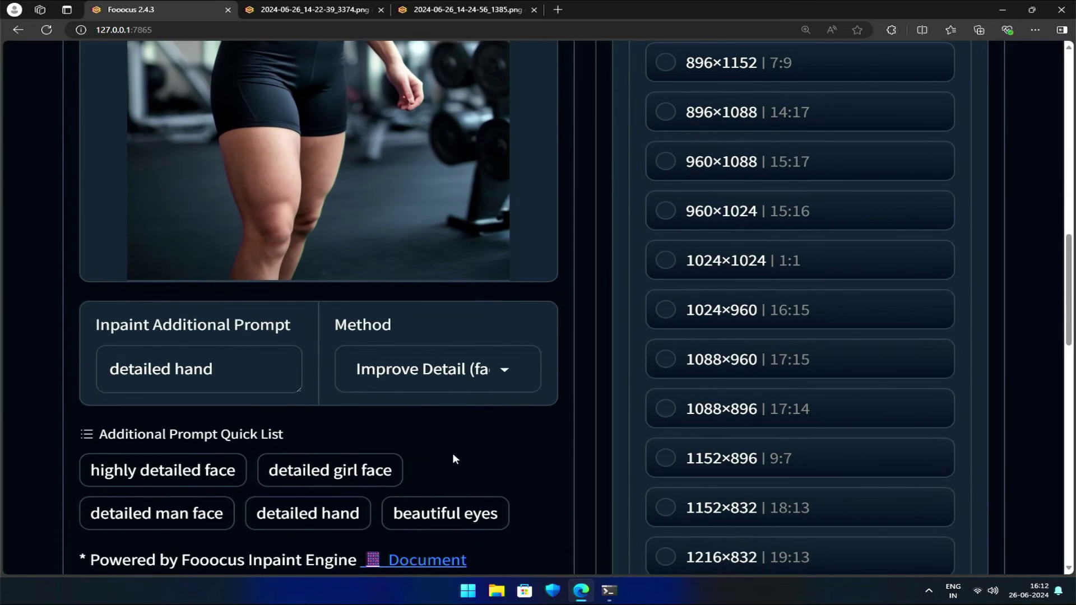
- Set the inpaint method to Modify Content (add objects, change background, etc.) with the additional prompt "hand with five fingers"
left_click(422, 379)
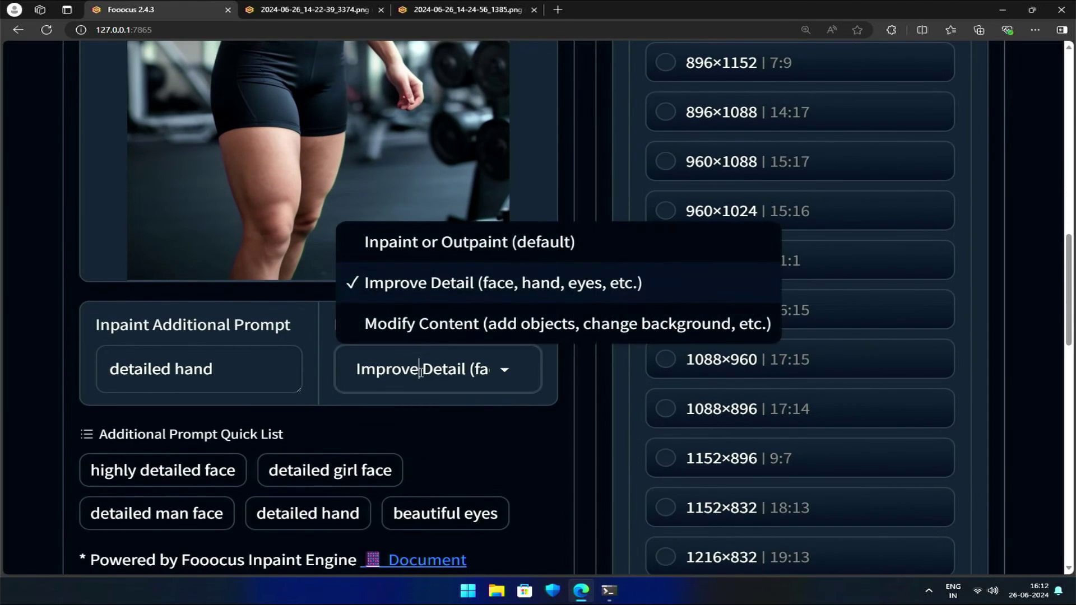
left_click(433, 320)
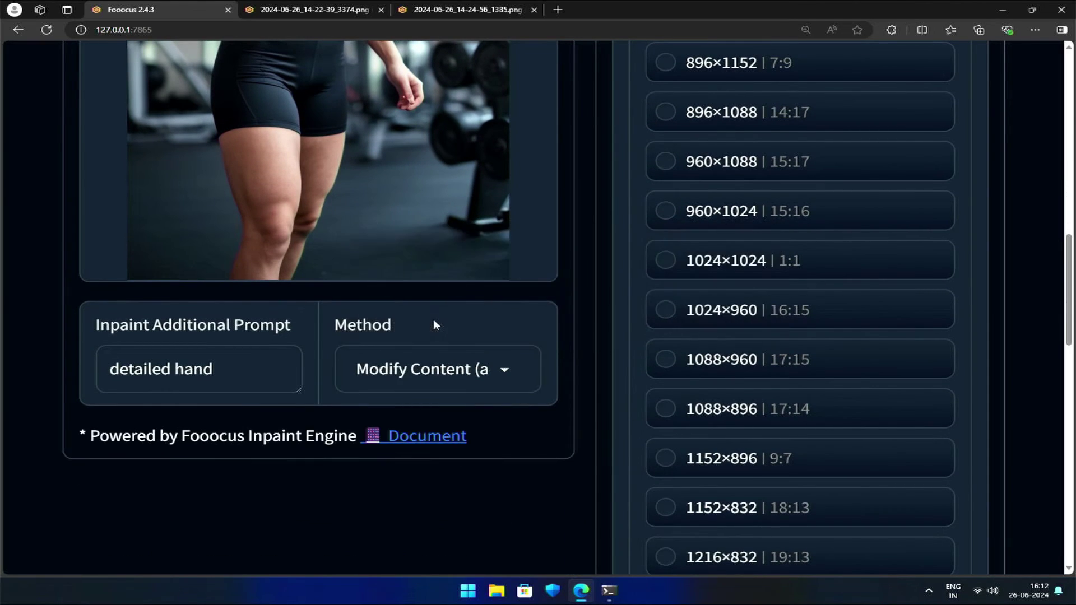
triple_click(252, 370)
type("hand w")
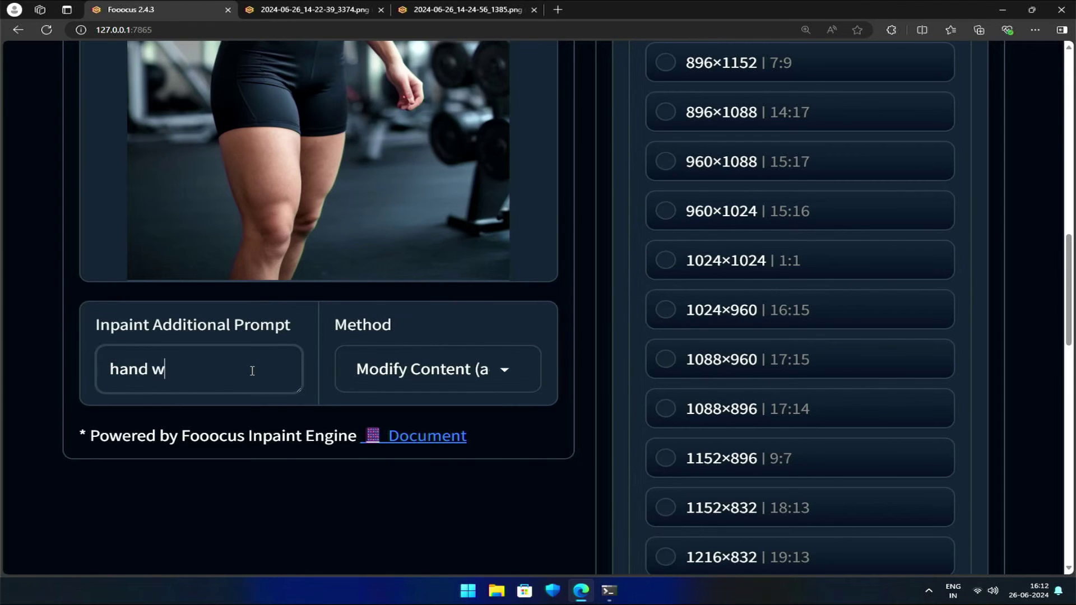
type("ith five fingers")
- Enter "four fingers" as the negative prompt
scroll(621, 389, "down", 15)
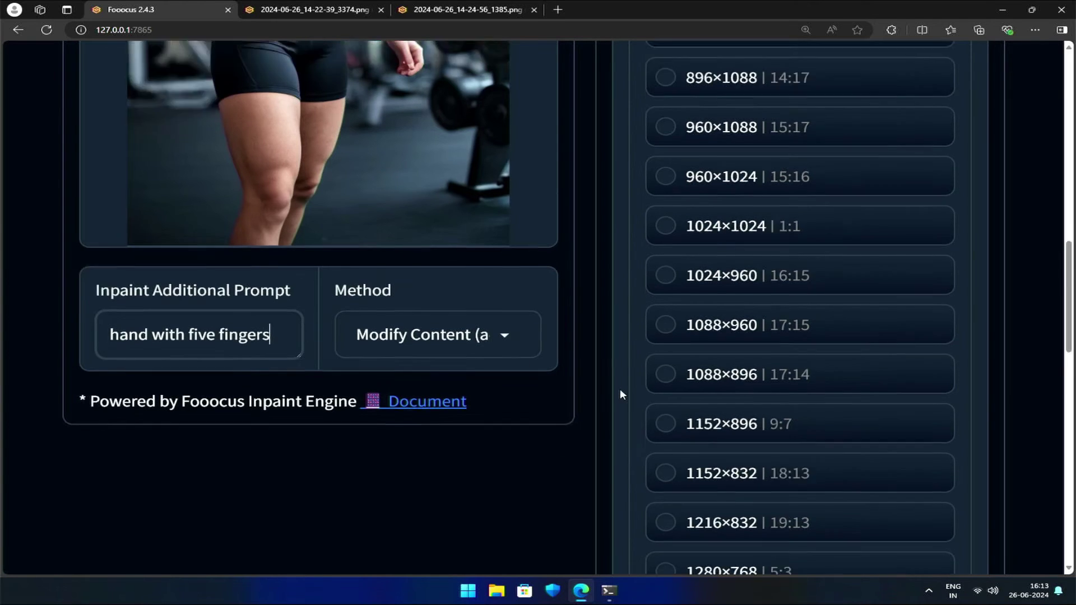
left_click(692, 366)
type("fou")
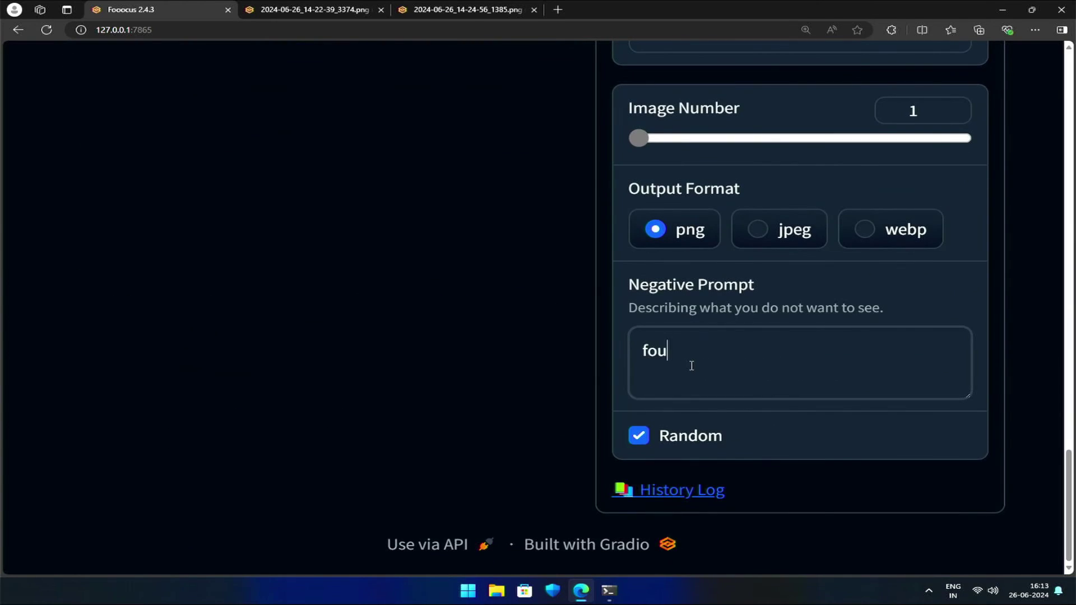
type("r fingers")
- Generate the image with the raised hand modified, view the result enlarged and close the preview
scroll(571, 367, "up", 10)
scroll(592, 329, "up", 10)
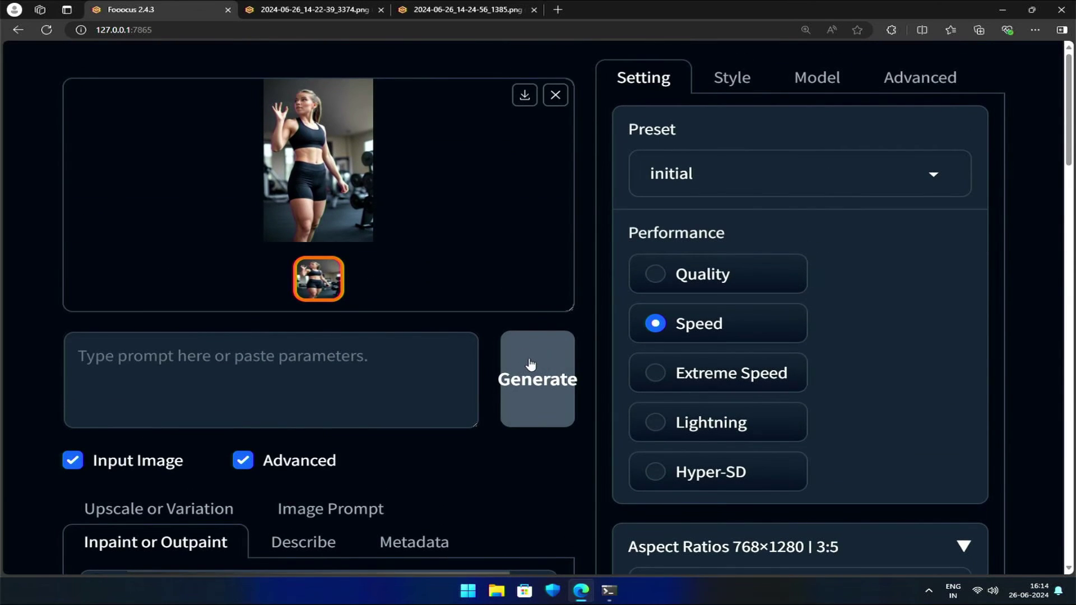
left_click(530, 366)
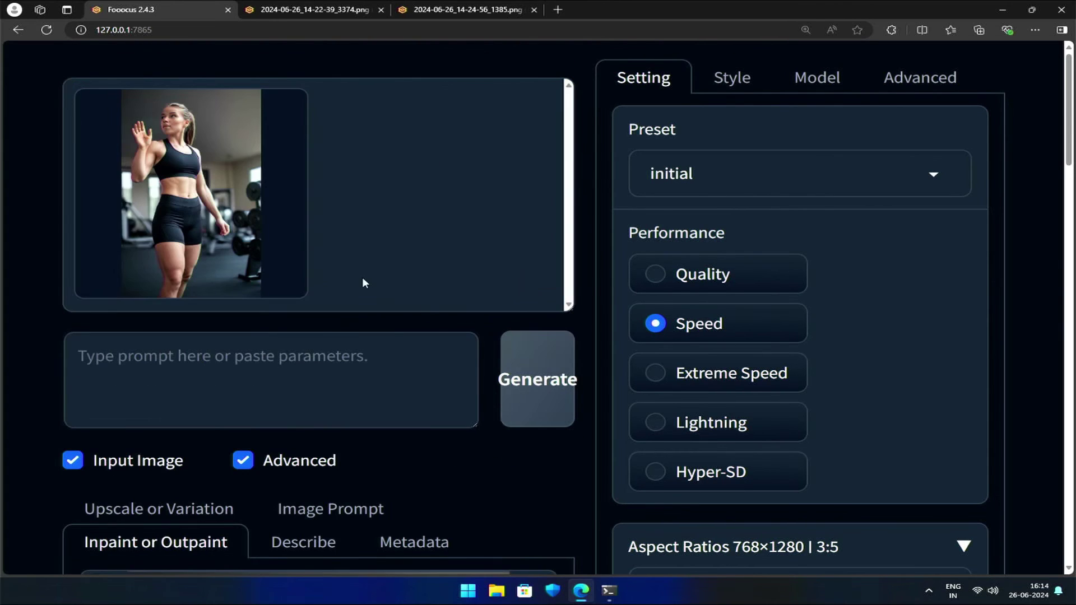
left_click(238, 201)
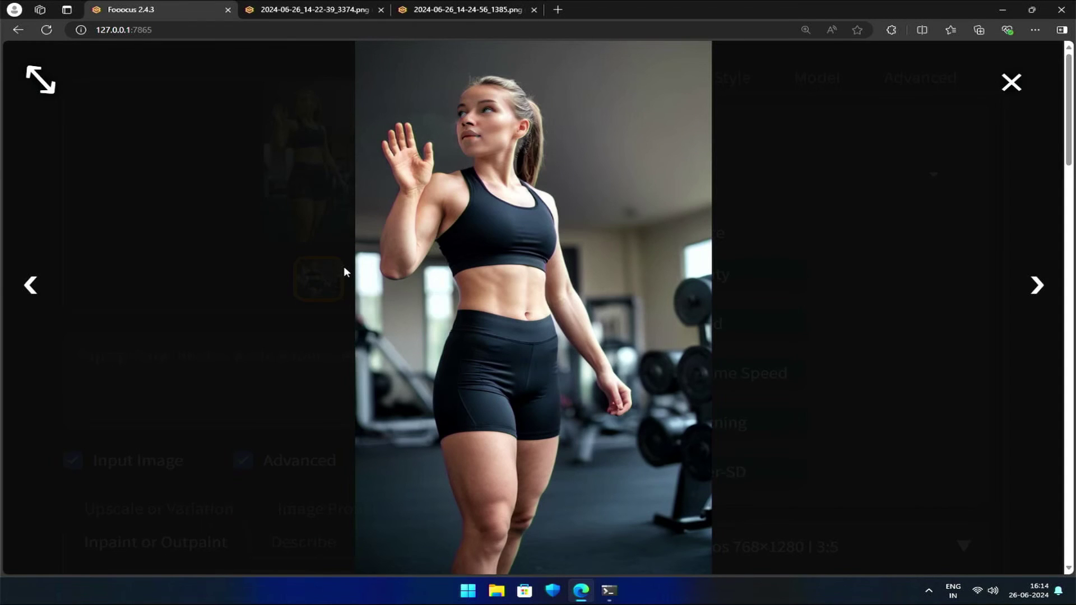
left_click(344, 268)
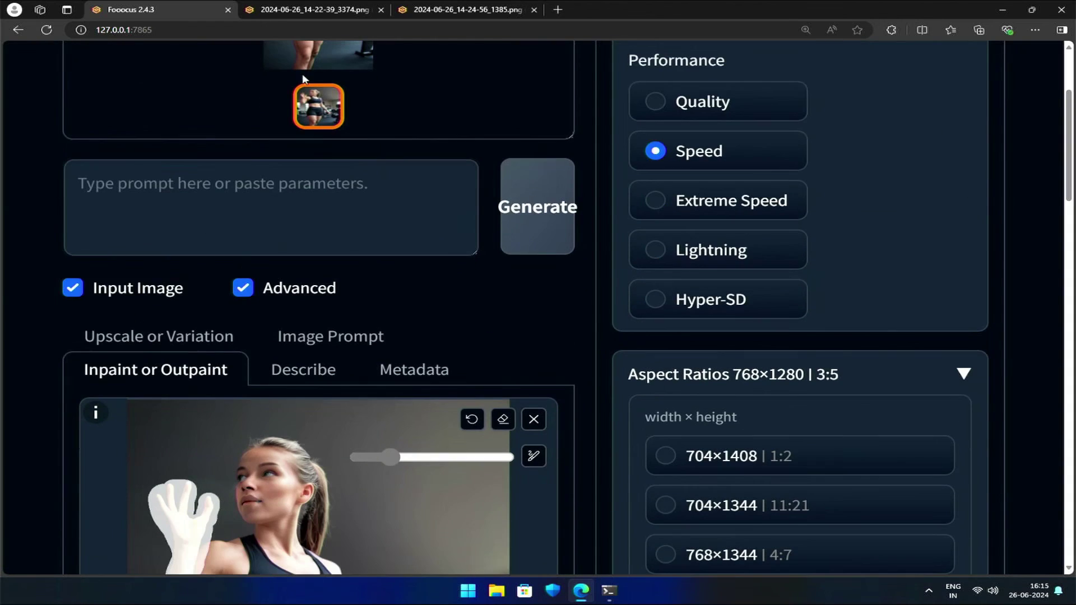
- Replace the masked picture on the inpaint canvas with the newly generated gym image
left_click(534, 419)
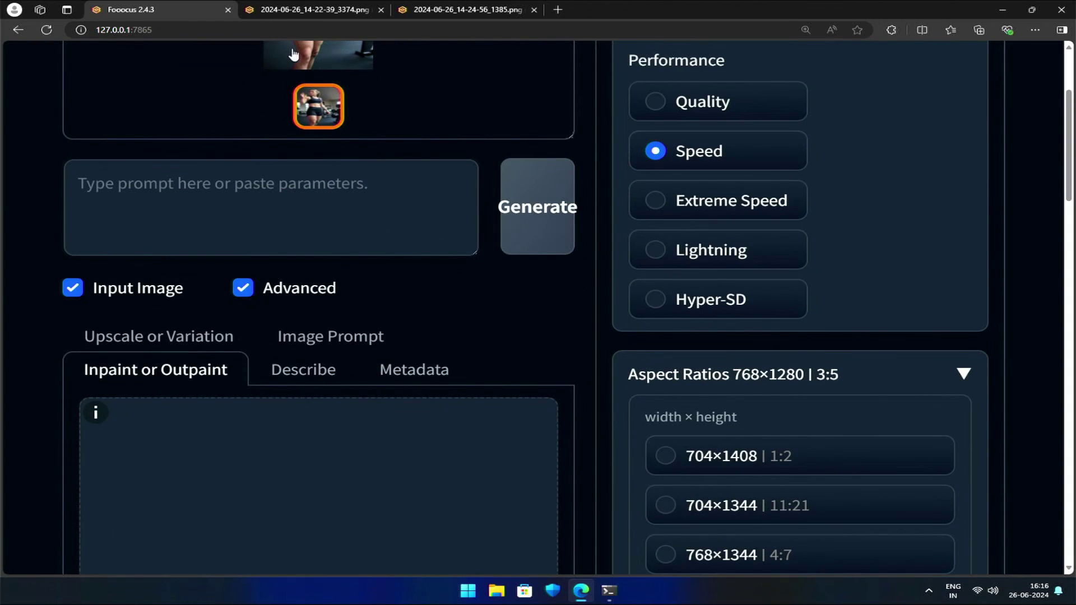
left_click_drag(287, 55, 338, 474)
scroll(348, 450, "down", 5)
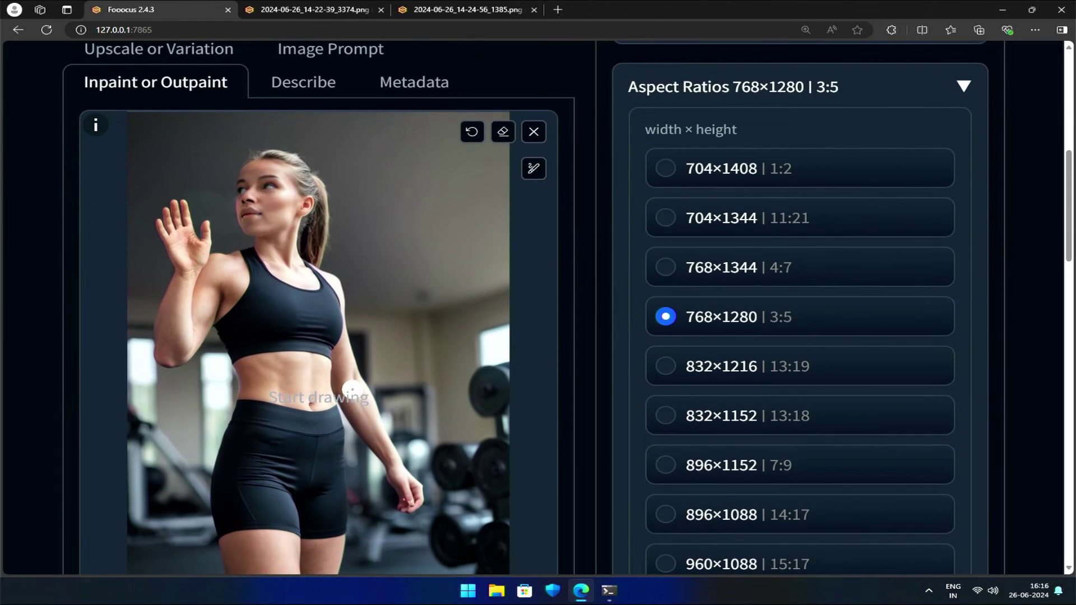
- Change the inpaint additional prompt to "water bottle in hand"
scroll(352, 389, "down", 8)
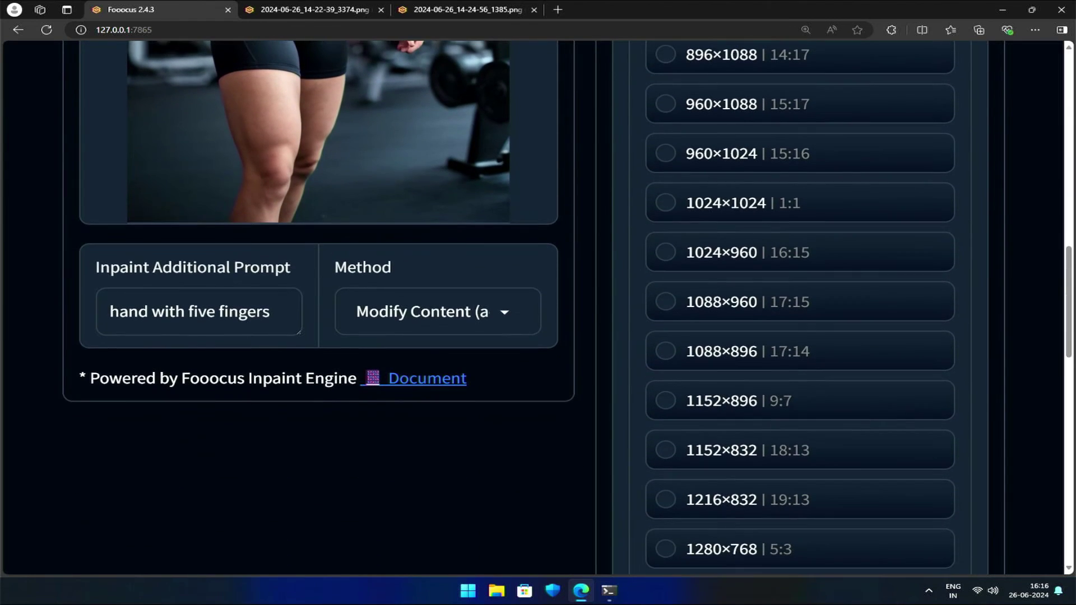
triple_click(279, 315)
type("wa")
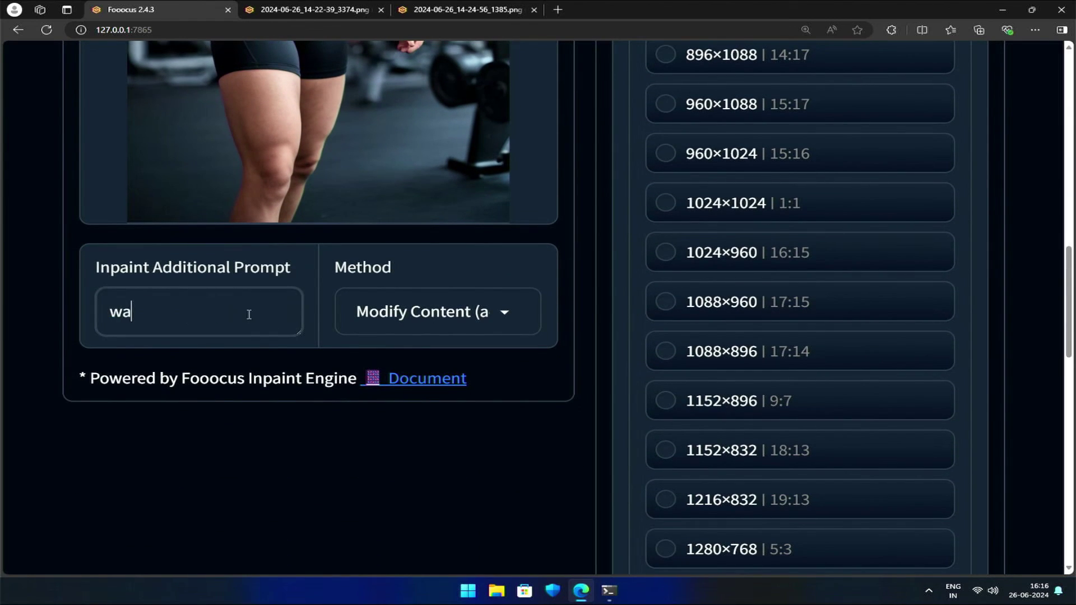
type("ter bottle in hand")
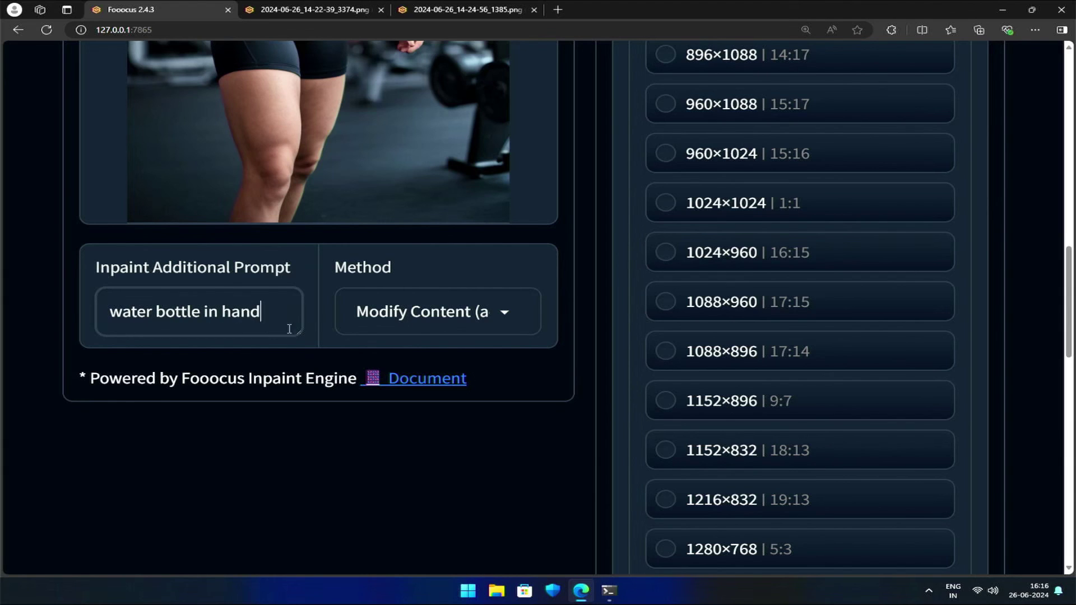
- Mask the woman's raised hand on the inpaint canvas
scroll(469, 449, "up", 6)
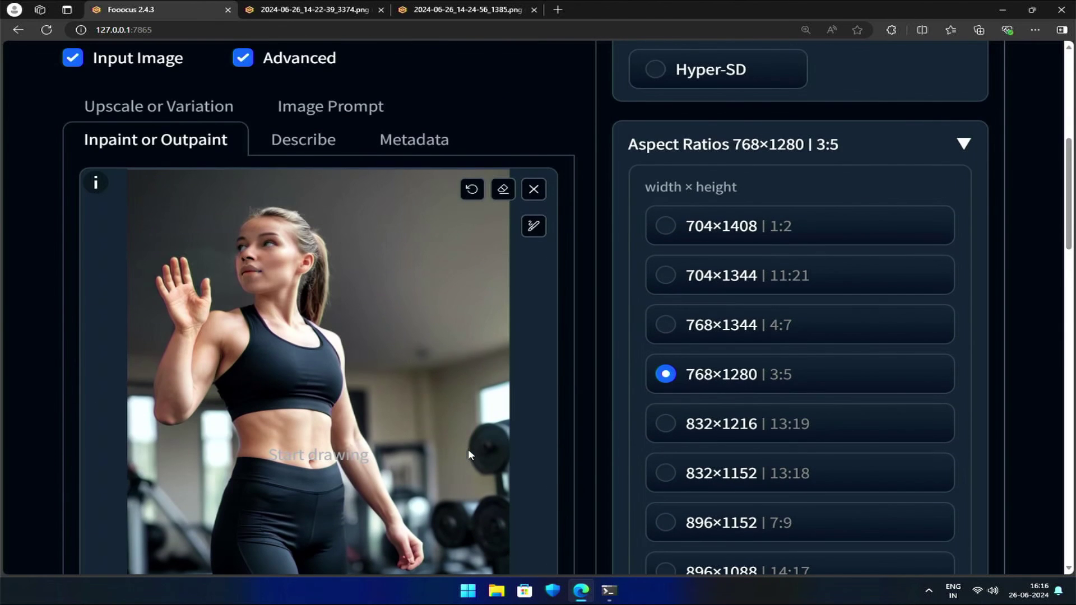
left_click(534, 226)
mouse_move(159, 277)
left_mouse_down()
mouse_move(179, 370)
mouse_move(176, 346)
mouse_move(173, 367)
mouse_move(206, 285)
mouse_move(203, 307)
mouse_move(179, 262)
mouse_move(171, 284)
mouse_move(185, 308)
left_mouse_up()
- Generate the image with a water bottle in the raised hand, view the result enlarged and close the preview
scroll(348, 426, "up", 7)
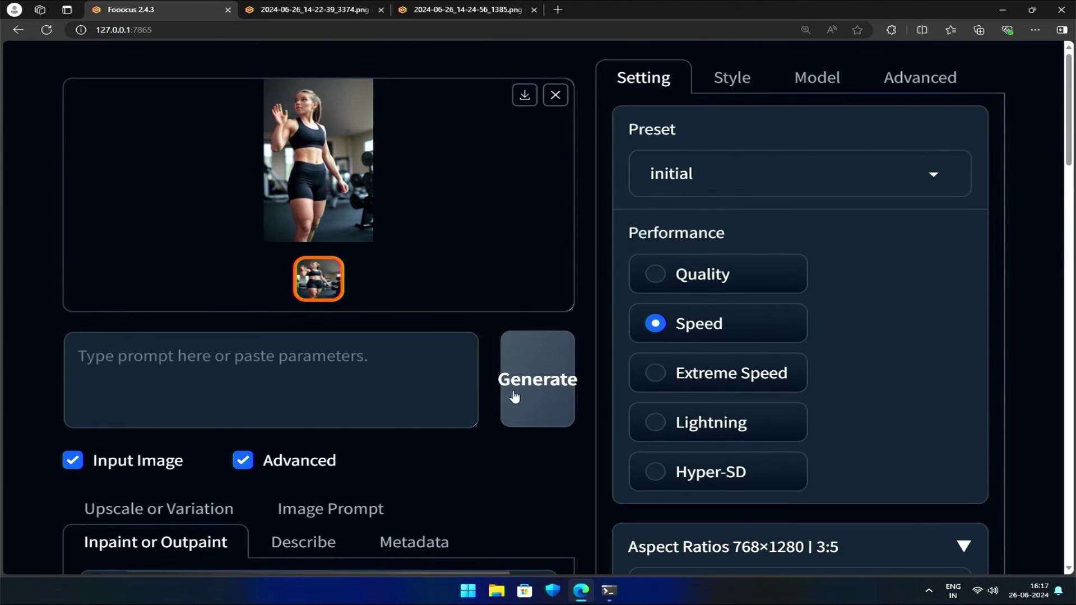
left_click(539, 367)
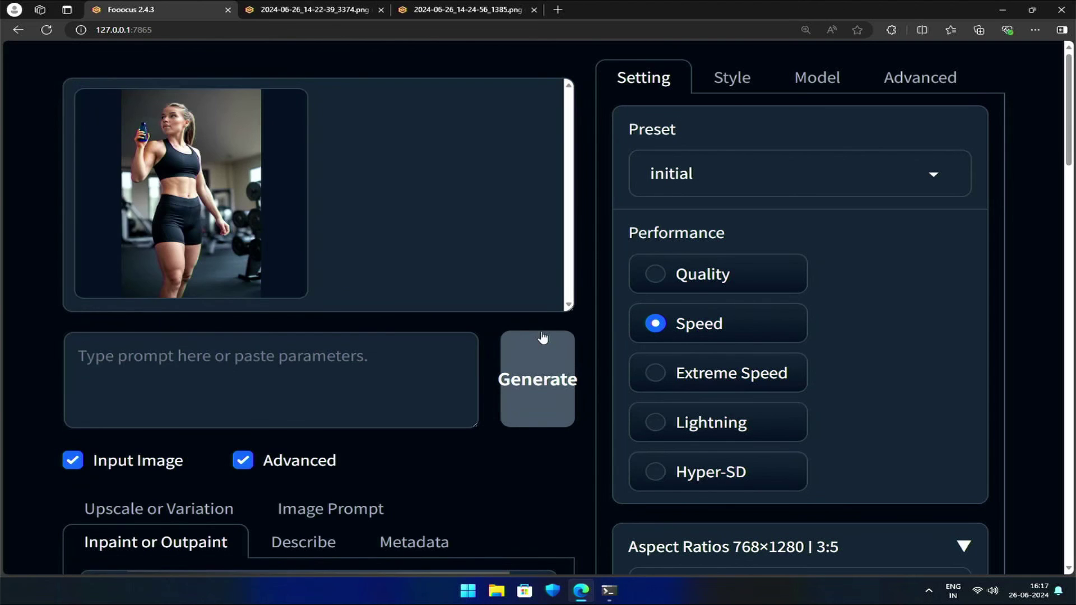
left_click(244, 205)
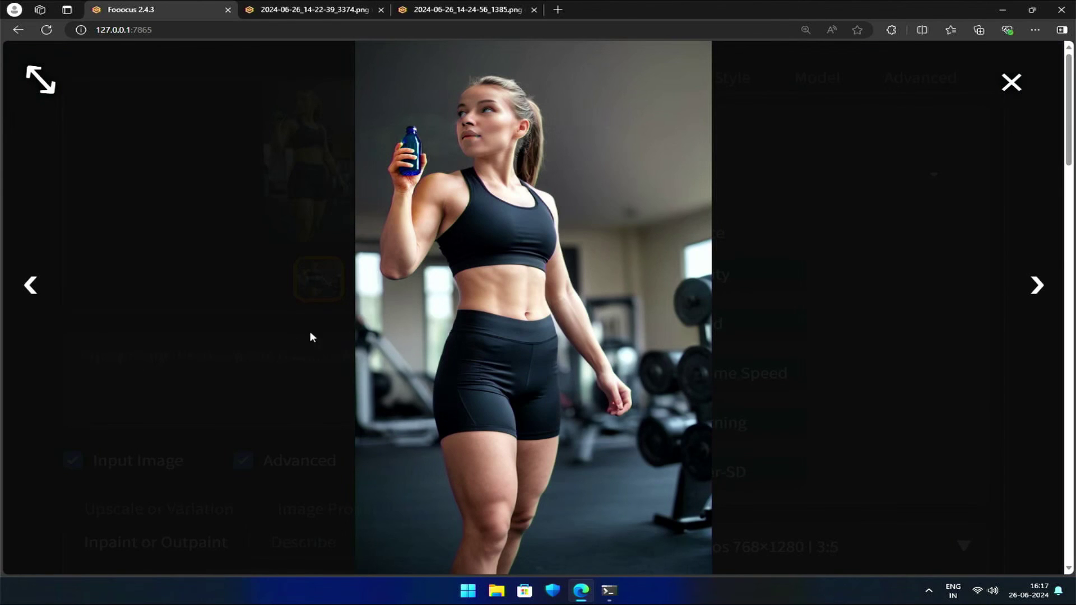
left_click(250, 335)
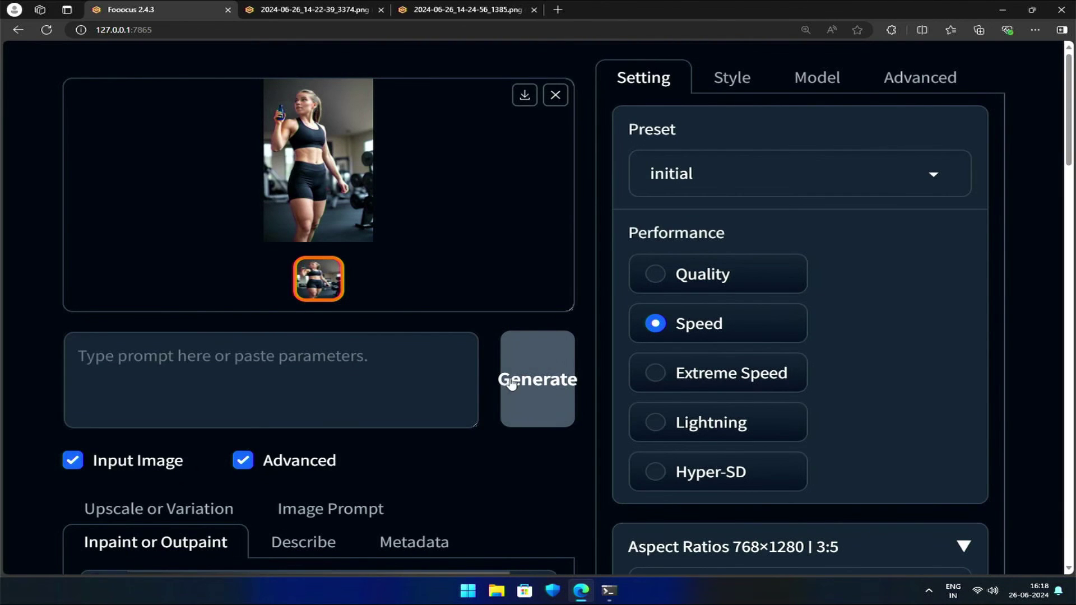
- Generate another variation of the water bottle using the same mask and prompt, and open the result in the gallery
left_click(535, 377)
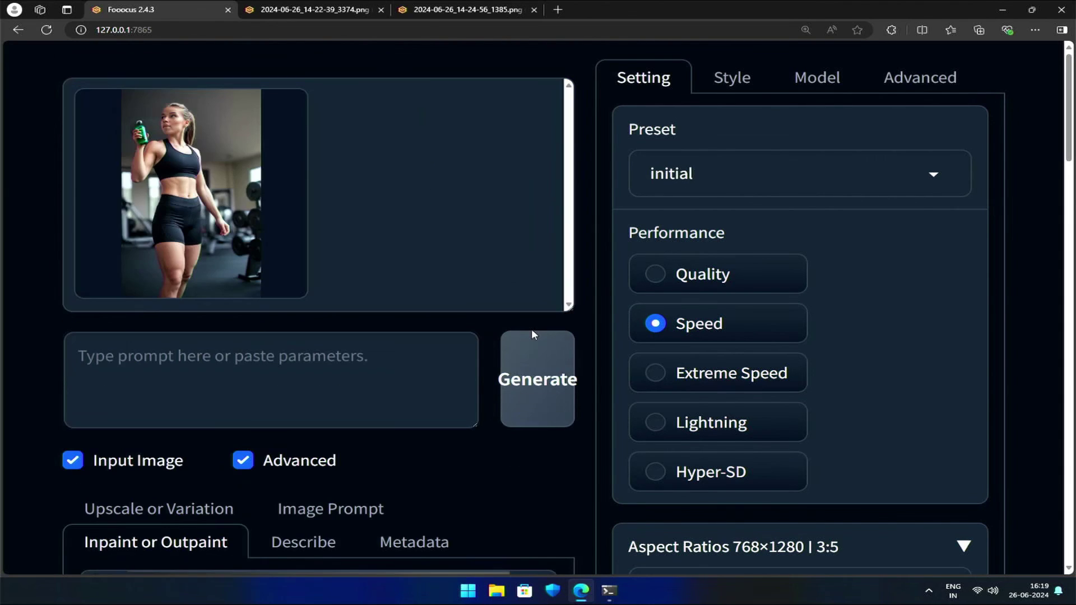
left_click(276, 197)
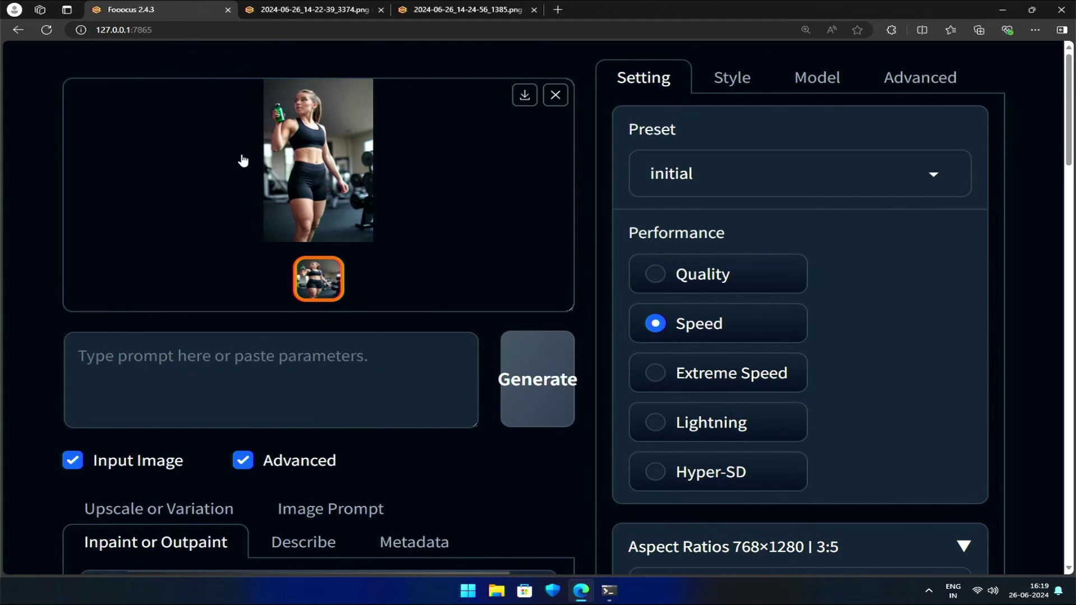